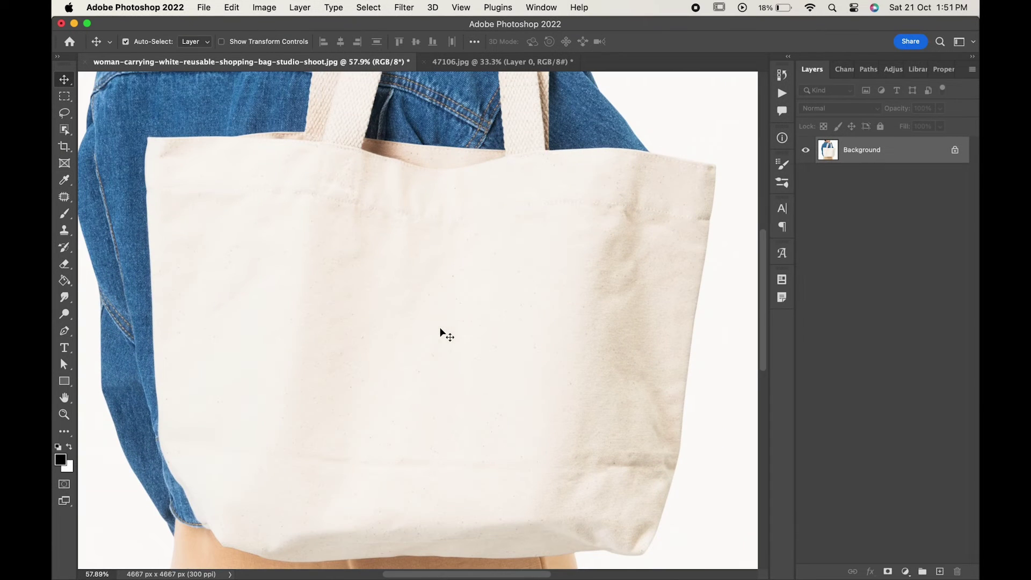
# Use the Pen tool to trace the bag's top edge and left side to the lower-left corner
pyautogui.click(64, 330)
pyautogui.click(504, 156)
pyautogui.scroll(3, 386, 161)
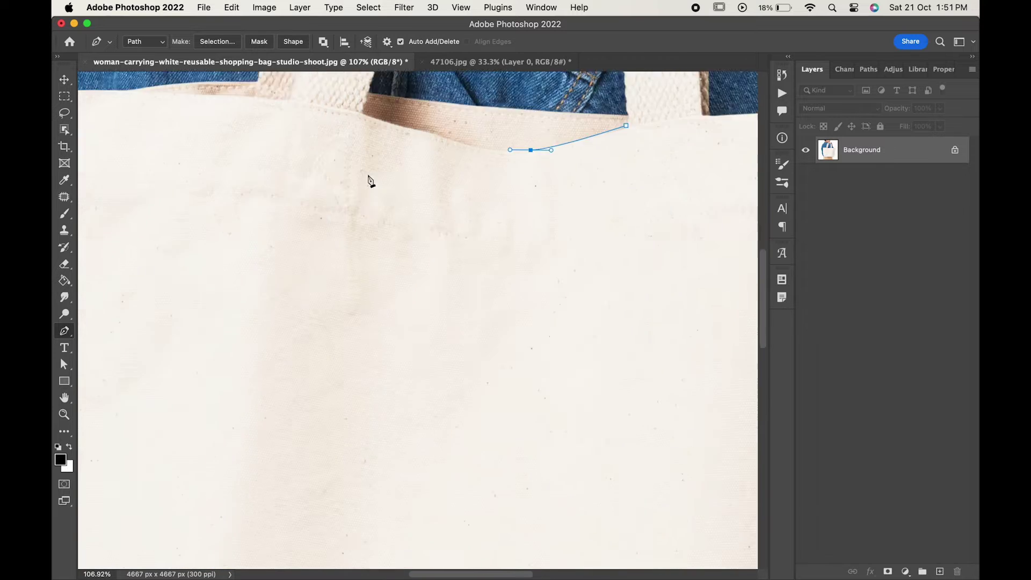
pyautogui.moveTo(472, 245); pyautogui.dragTo(433, 237)
pyautogui.moveTo(251, 203); pyautogui.dragTo(216, 205)
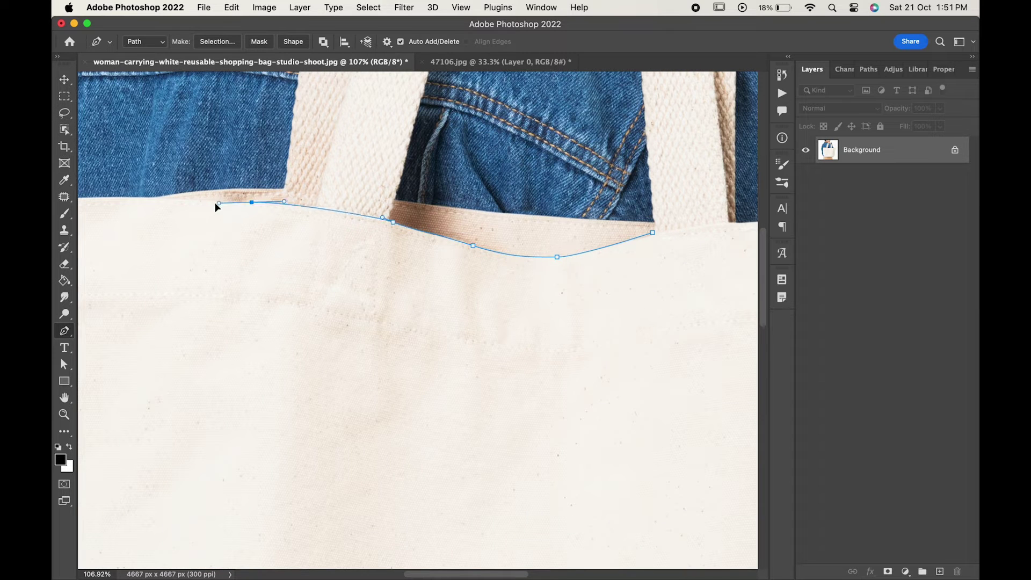
pyautogui.hscroll(-5, 386, 227)
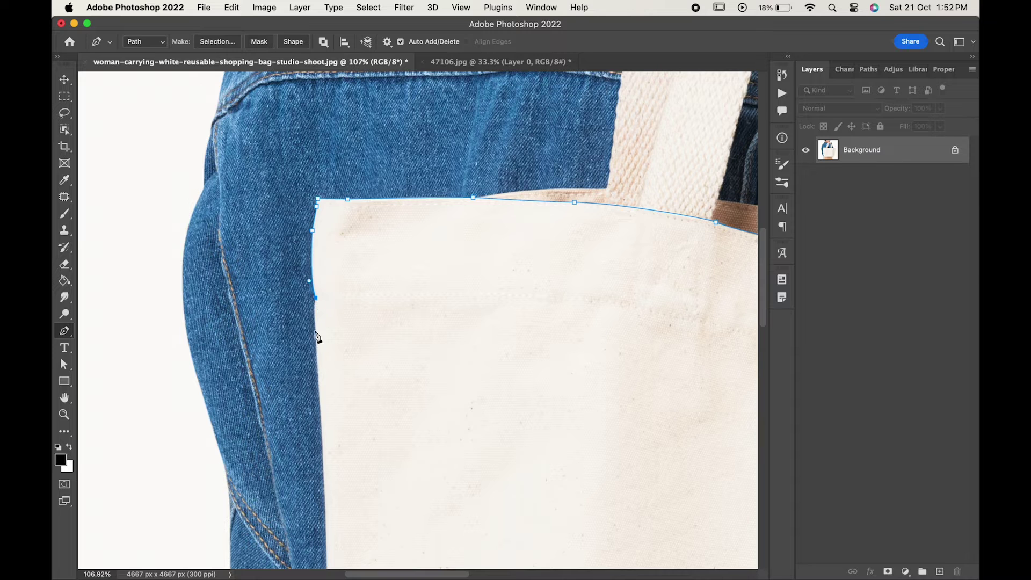
pyautogui.scroll(-3, 316, 339)
pyautogui.scroll(-7, 314, 435)
pyautogui.moveTo(309, 284); pyautogui.dragTo(313, 300)
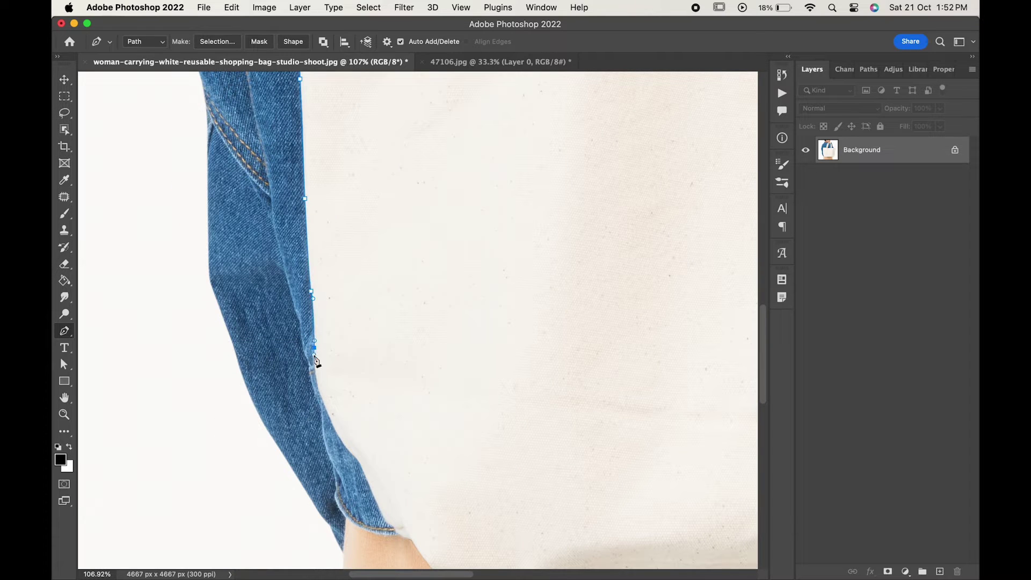
pyautogui.click(329, 418)
pyautogui.click(356, 458)
pyautogui.scroll(-7, 356, 459)
pyautogui.hscroll(2, 358, 459)
pyautogui.click(339, 307)
pyautogui.click(350, 310)
pyautogui.click(372, 341)
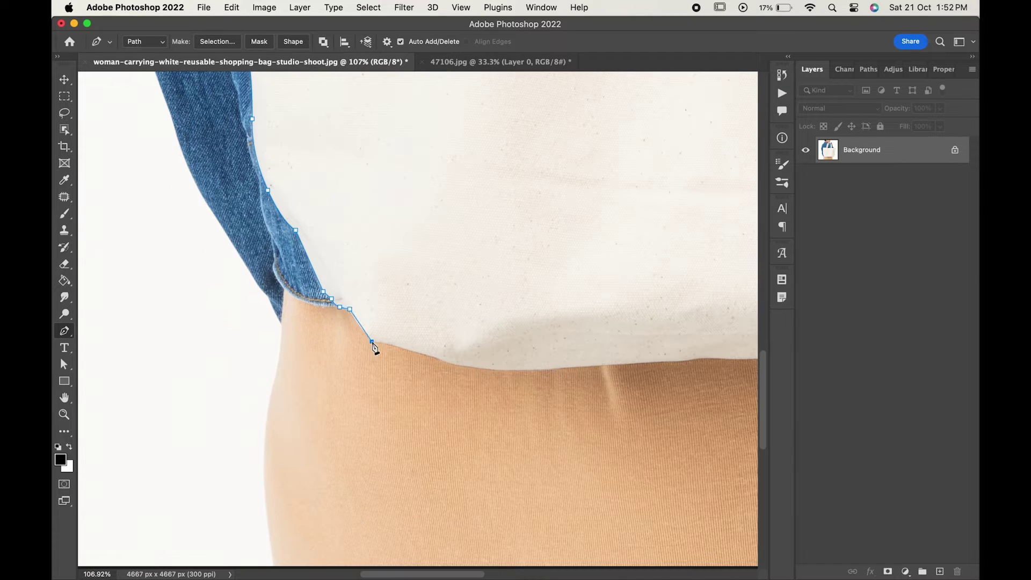
pyautogui.hscroll(5, 472, 372)
# Continue the path along the bag's bottom, up its right edge and back across the top
pyautogui.moveTo(470, 367)
pyautogui.mouseDown()
pyautogui.moveTo(487, 369)
pyautogui.moveTo(530, 343)
pyautogui.mouseUp()
pyautogui.click(484, 344)
pyautogui.hscroll(5, 609, 350)
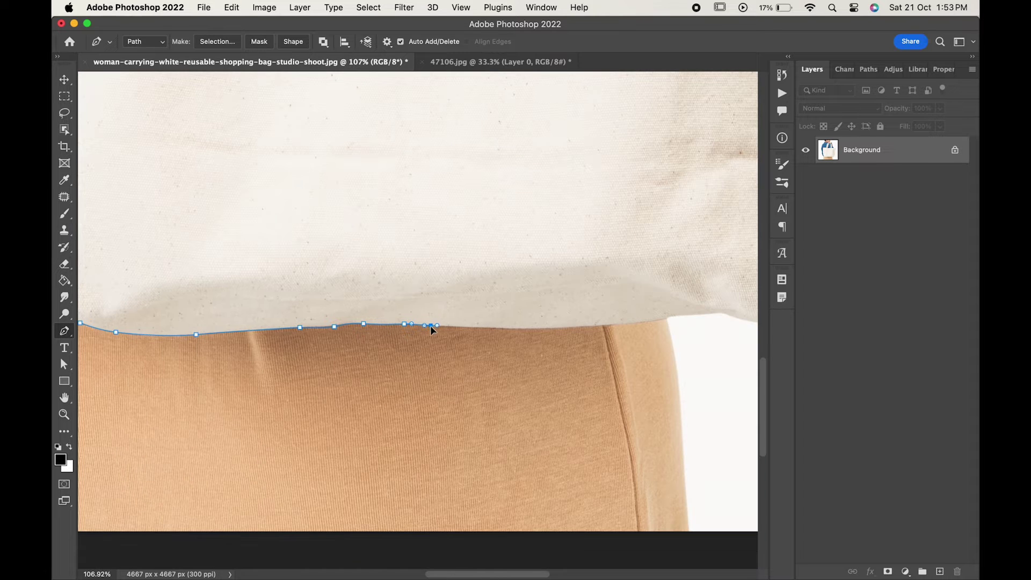
pyautogui.click(540, 329)
pyautogui.hscroll(5, 540, 330)
pyautogui.click(453, 309)
pyautogui.click(506, 304)
pyautogui.moveTo(476, 310); pyautogui.dragTo(467, 311)
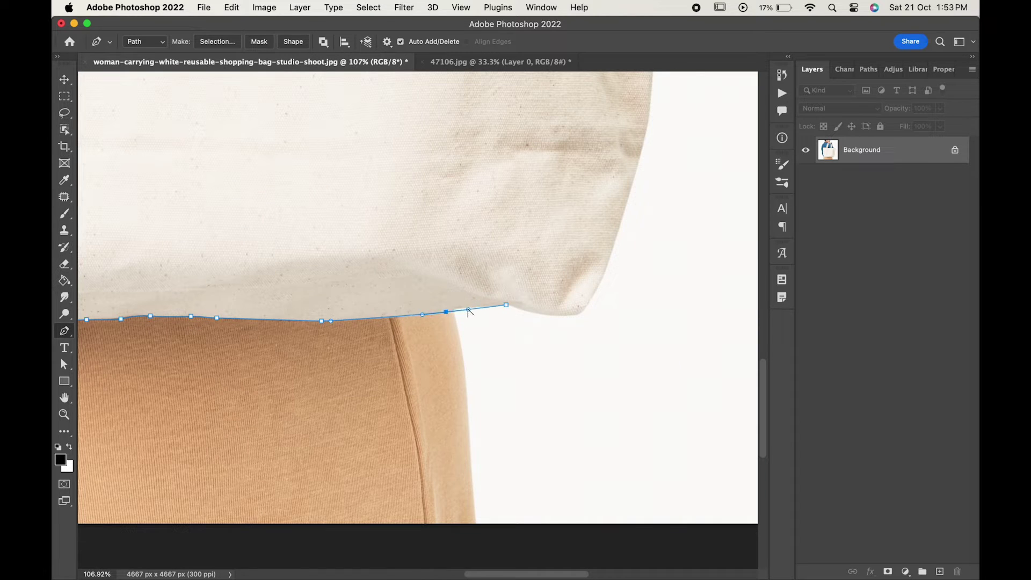
pyautogui.click(583, 309)
pyautogui.moveTo(611, 250); pyautogui.dragTo(619, 230)
pyautogui.scroll(5, 589, 284)
pyautogui.hscroll(2, 589, 284)
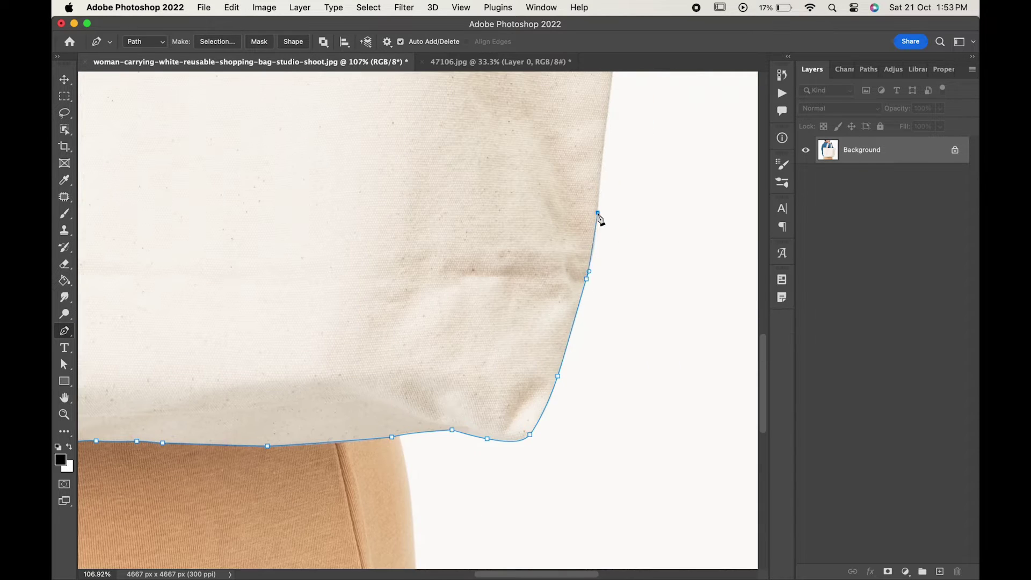
pyautogui.scroll(3, 598, 217)
pyautogui.scroll(3, 589, 237)
pyautogui.moveTo(551, 262); pyautogui.dragTo(552, 245)
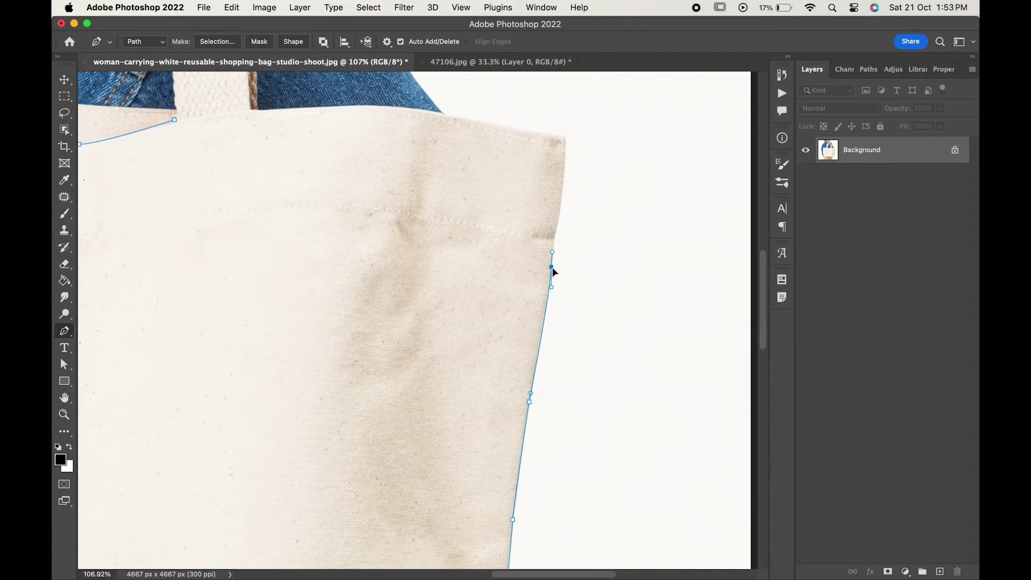
pyautogui.keyDown('alt'); pyautogui.click(551, 267); pyautogui.keyUp('alt')
pyautogui.scroll(3, 514, 330)
pyautogui.hscroll(2, 514, 329)
pyautogui.click(374, 221)
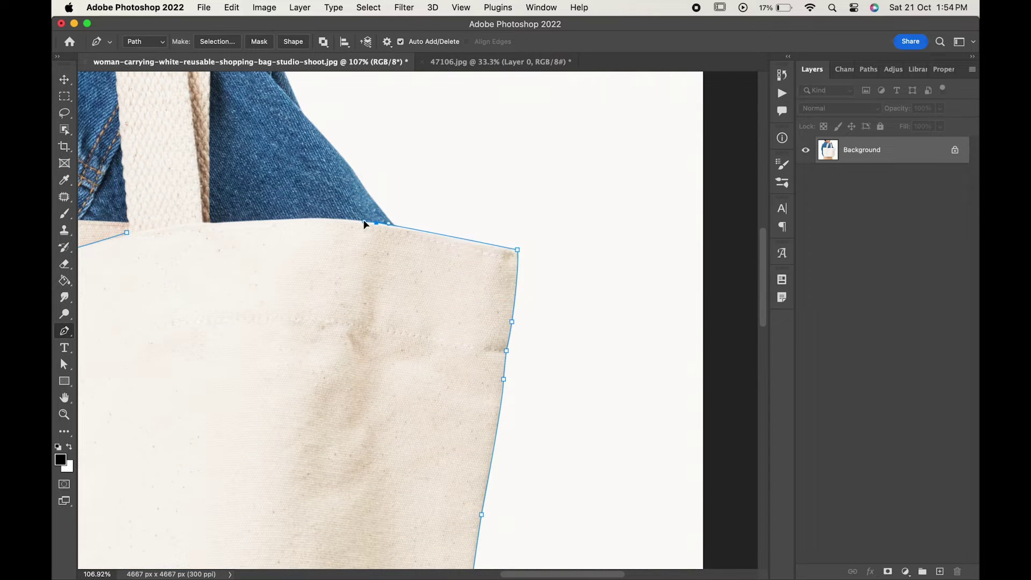
pyautogui.hscroll(-3, 363, 226)
pyautogui.click(540, 218)
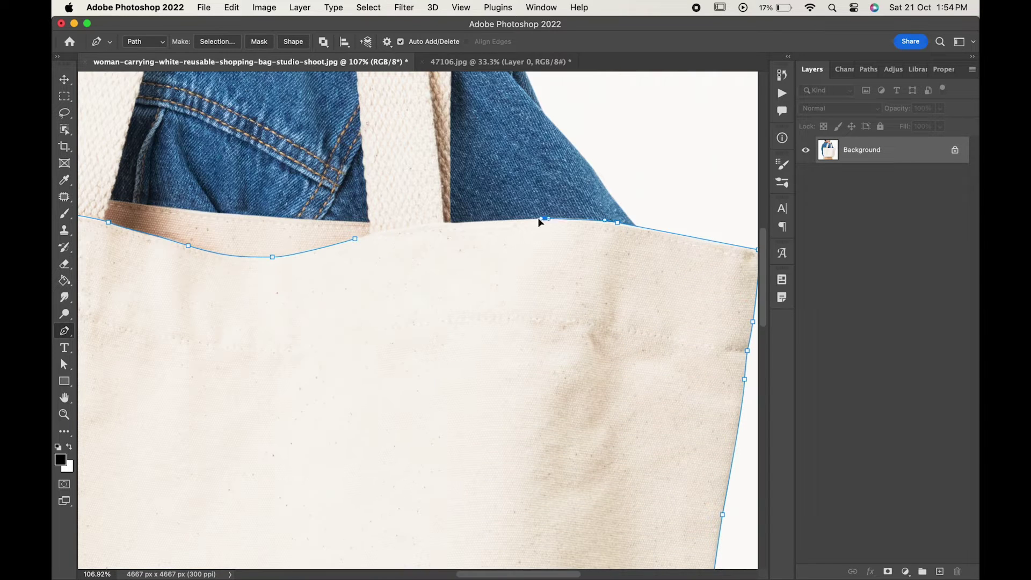
# Close the bag outline path and convert it into a selection
pyautogui.click(356, 242)
pyautogui.press('super+0')
pyautogui.rightClick(409, 370)
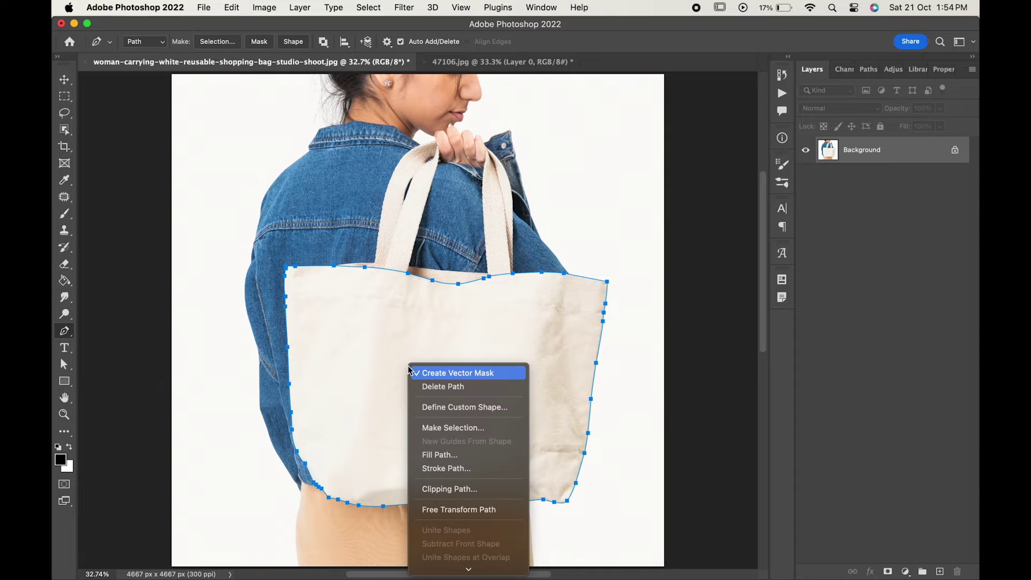
pyautogui.click(416, 427)
pyautogui.press('Return')
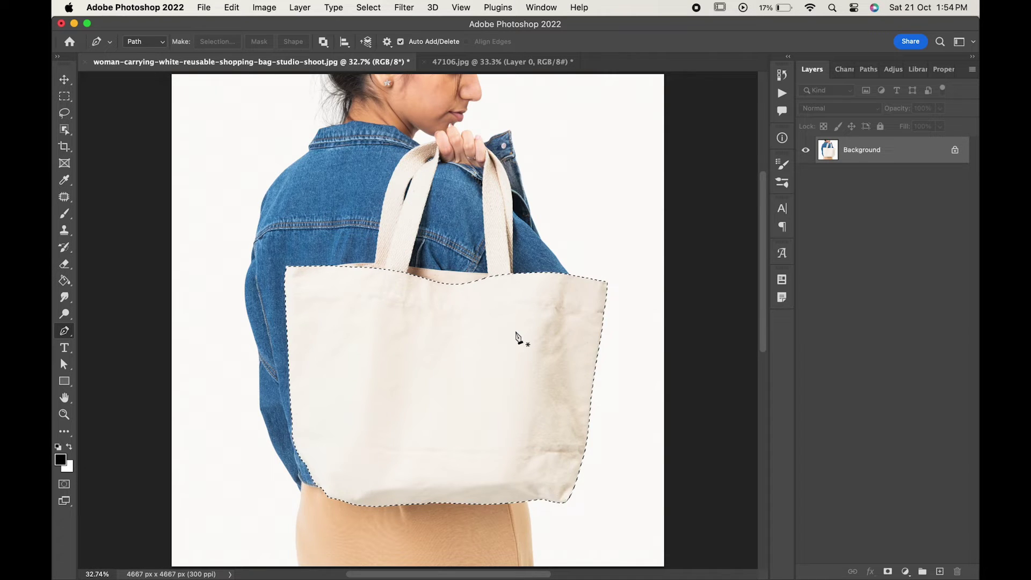
# Copy the selected bag onto a new layer, then select the Background layer
pyautogui.press('super+minus')
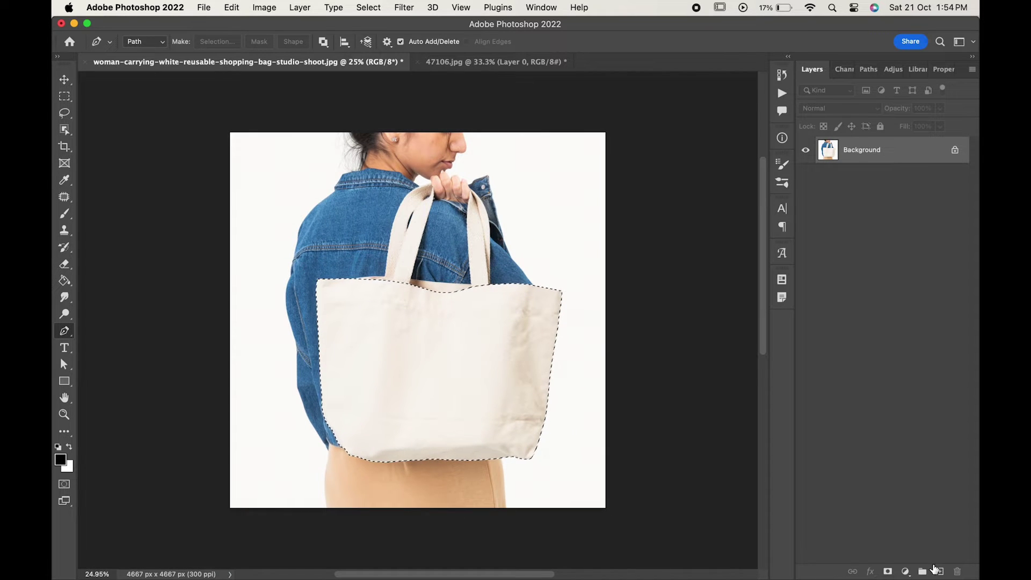
pyautogui.press('super+j')
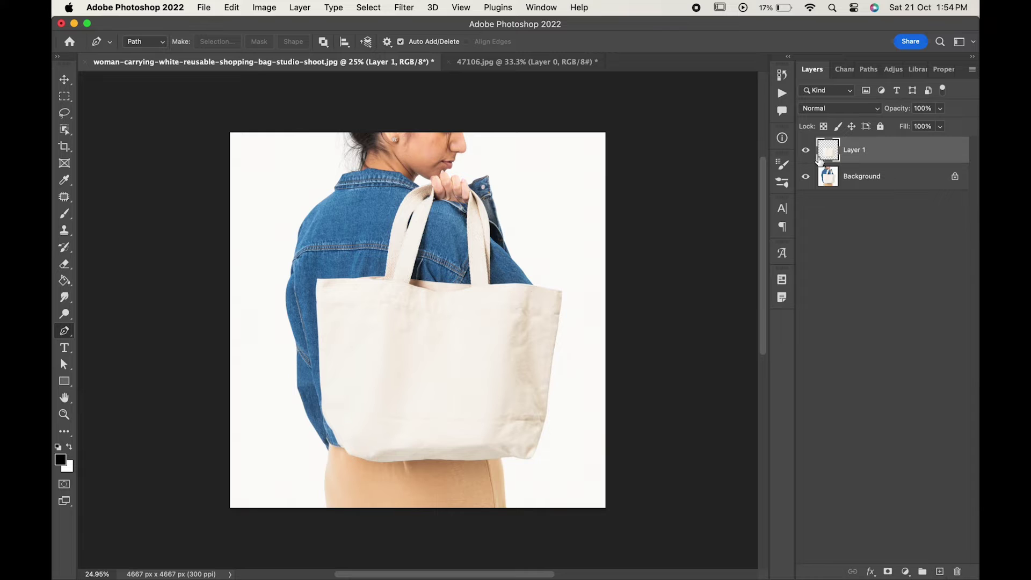
pyautogui.keyDown('alt'); pyautogui.click(807, 151); pyautogui.keyUp('alt')
pyautogui.click(846, 175)
pyautogui.scroll(2, 390, 302)
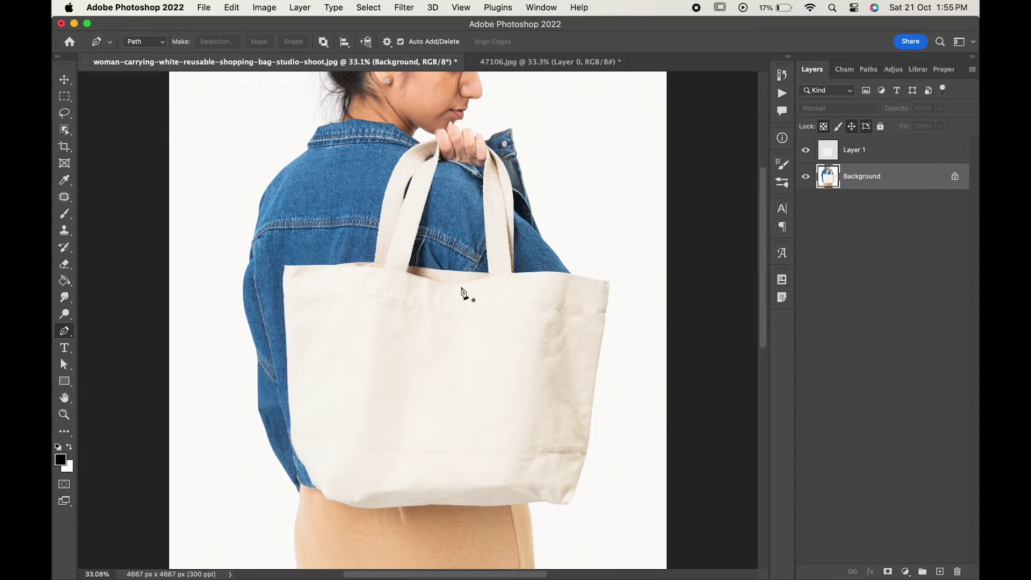
# Lasso-select both handle straps and copy them onto their own layer
pyautogui.moveTo(64, 129); pyautogui.dragTo(102, 131)
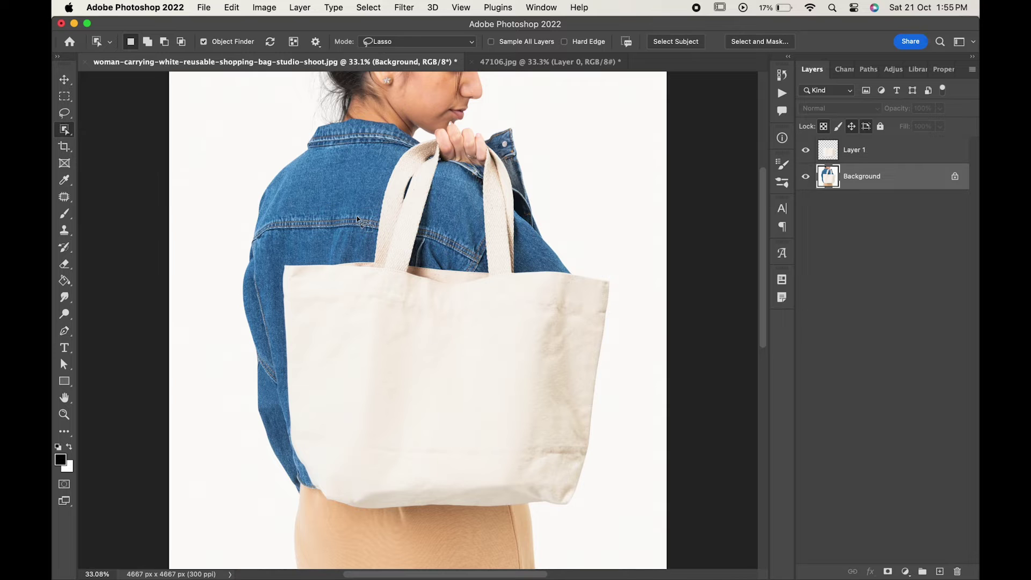
pyautogui.scroll(3, 359, 221)
pyautogui.scroll(3, 371, 210)
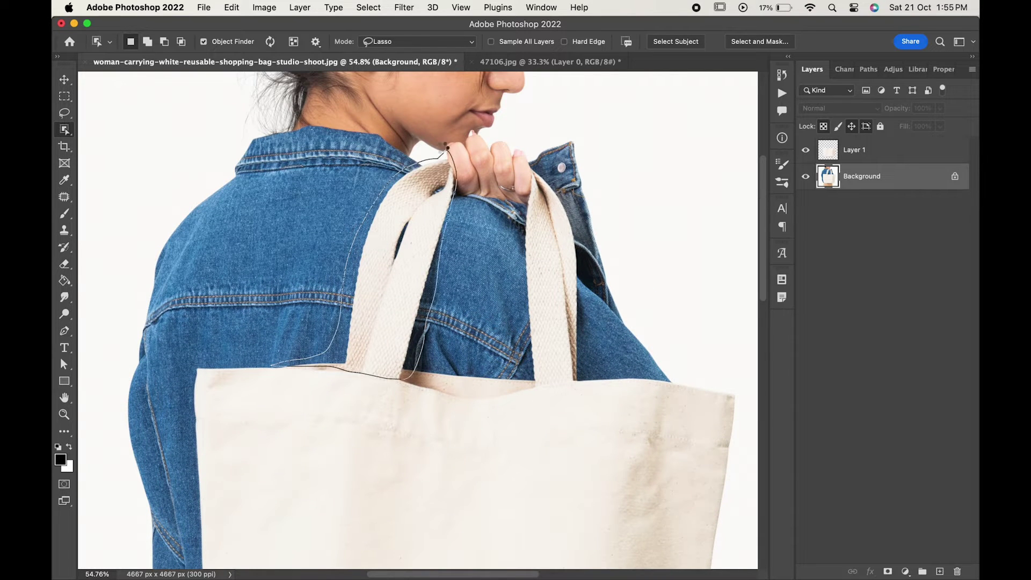
pyautogui.moveTo(282, 373); pyautogui.dragTo(447, 157)
pyautogui.moveTo(355, 364)
pyautogui.mouseDown()
pyautogui.moveTo(364, 373)
pyautogui.moveTo(270, 369)
pyautogui.moveTo(371, 392)
pyautogui.mouseUp()
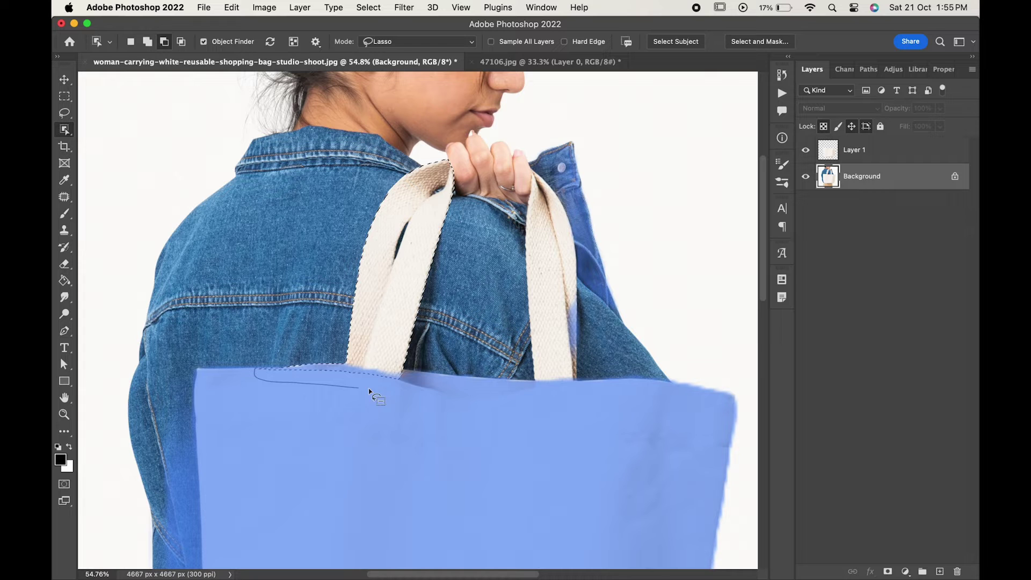
pyautogui.moveTo(315, 368); pyautogui.dragTo(270, 369)
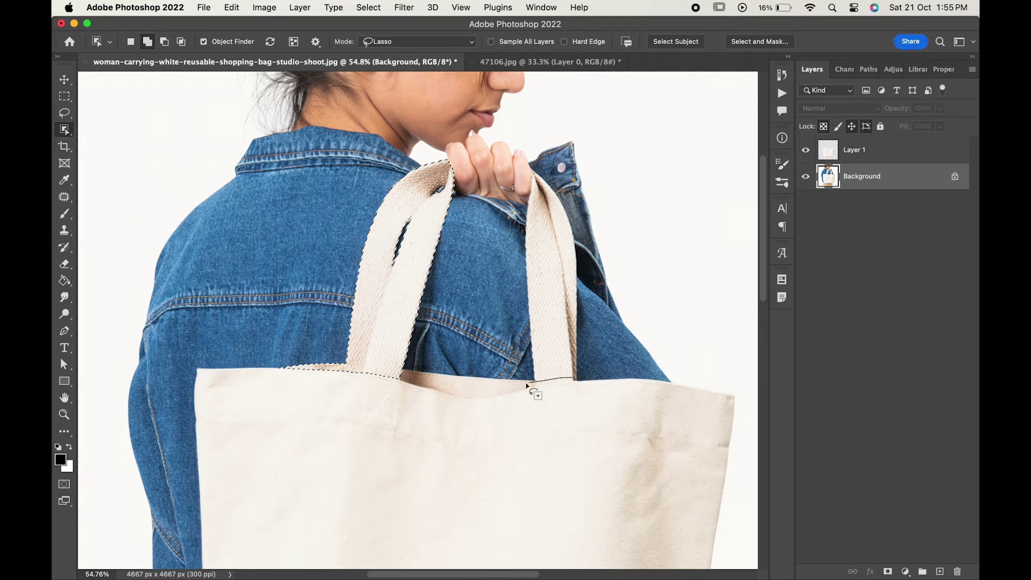
pyautogui.moveTo(573, 378); pyautogui.dragTo(402, 379)
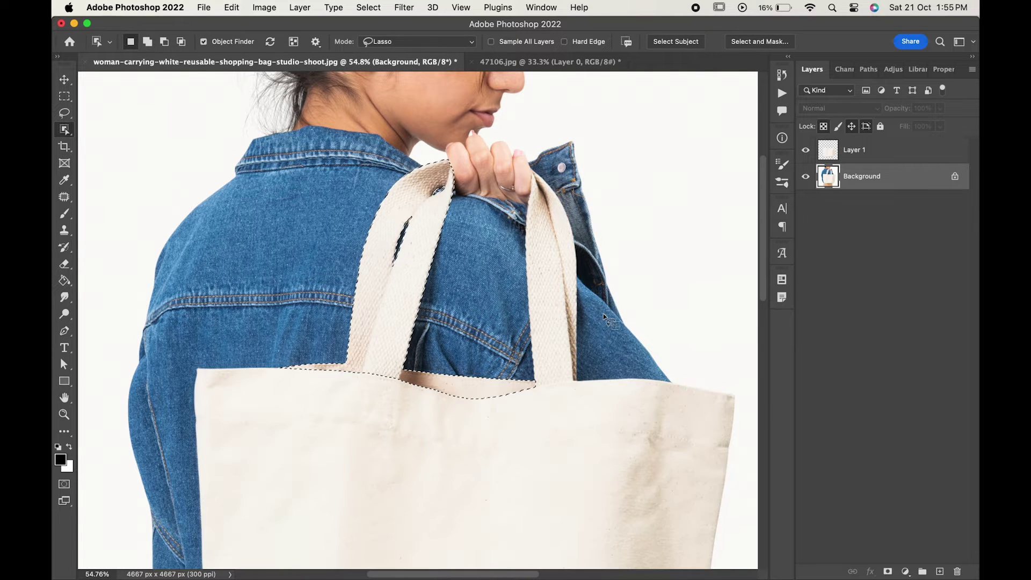
pyautogui.moveTo(564, 359); pyautogui.dragTo(534, 385)
pyautogui.moveTo(581, 361); pyautogui.dragTo(573, 372)
pyautogui.scroll(2, 641, 282)
pyautogui.scroll(2, 640, 283)
pyautogui.scroll(-3, 640, 284)
pyautogui.scroll(-2, 642, 285)
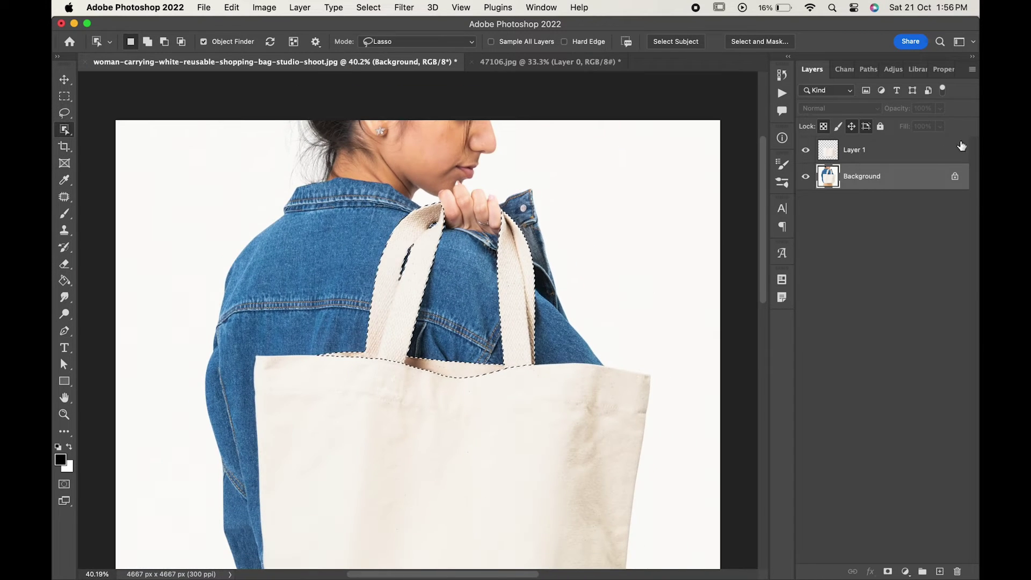
pyautogui.hotkey('ctrl', 'j')
pyautogui.scroll(-2, 526, 328)
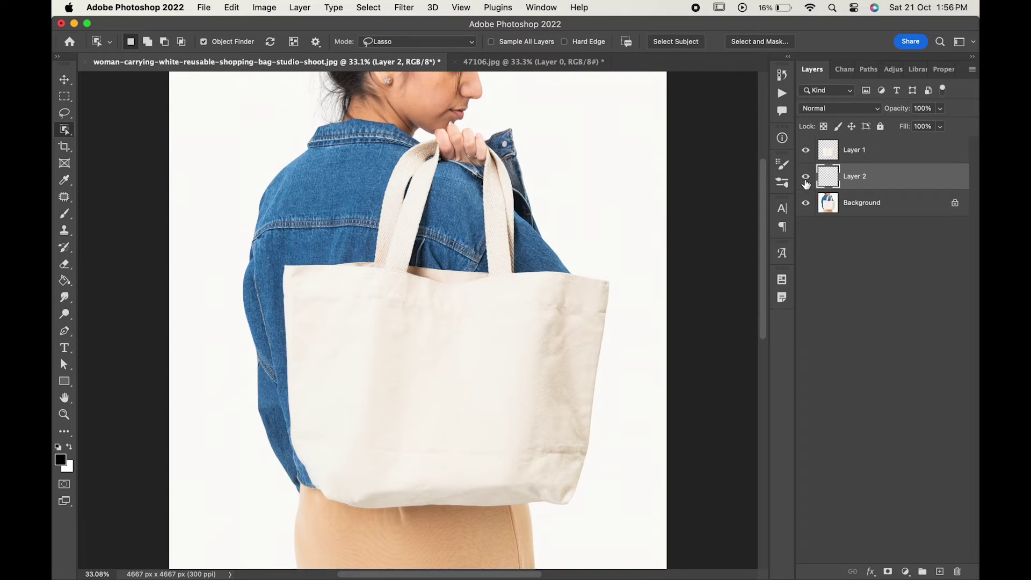
# Rename the two layers 'Bag' and 'Handel', then select the Bag layer
pyautogui.keyDown('alt'); pyautogui.click(806, 176); pyautogui.keyUp('alt')
pyautogui.click(861, 154)
pyautogui.doubleClick(854, 150)
pyautogui.write('Bag')
pyautogui.press('Return')
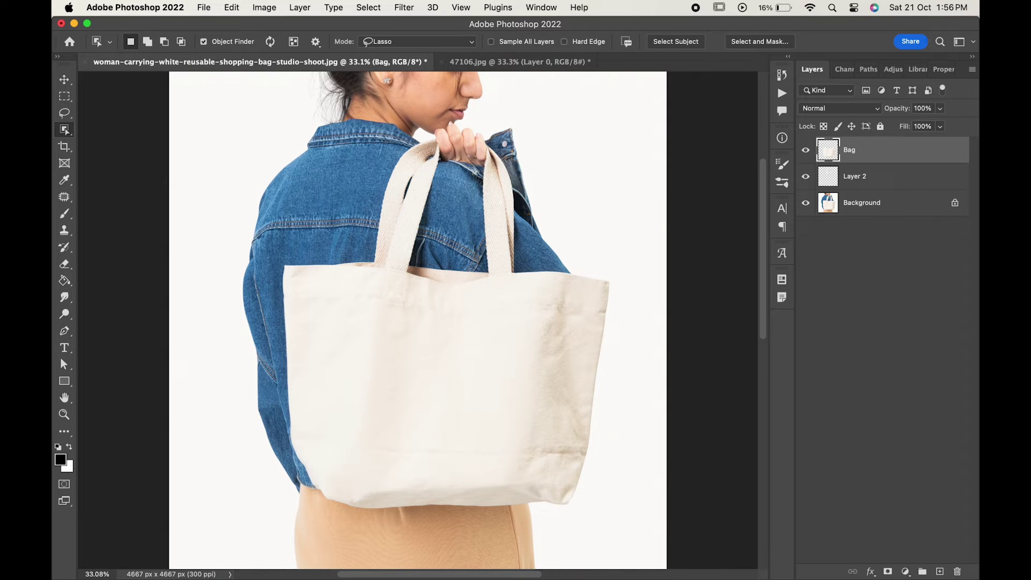
pyautogui.doubleClick(854, 176)
pyautogui.write('Handel')
pyautogui.press('Return')
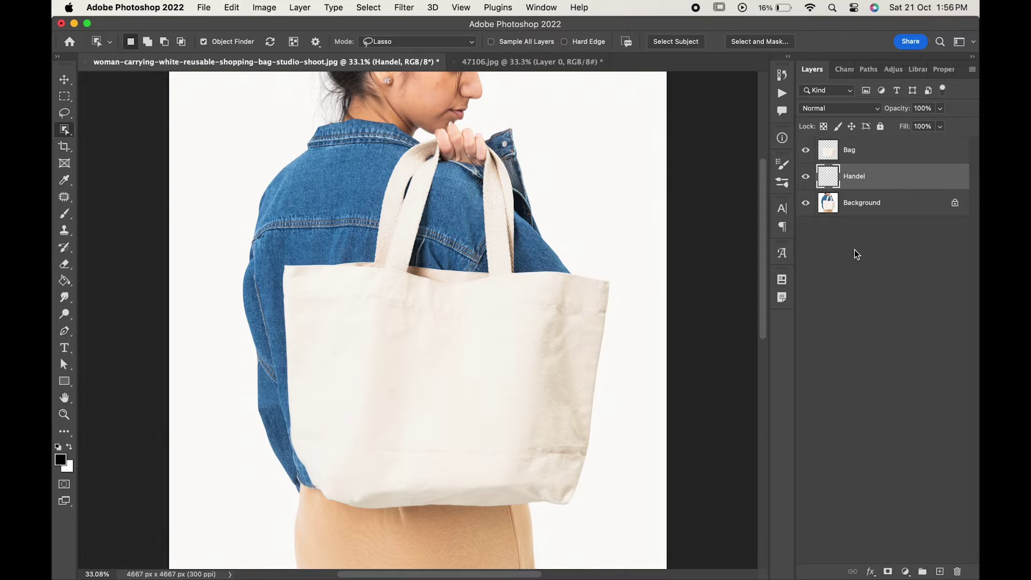
pyautogui.scroll(-1, 856, 253)
pyautogui.click(853, 155)
pyautogui.scroll(-1, 418, 320)
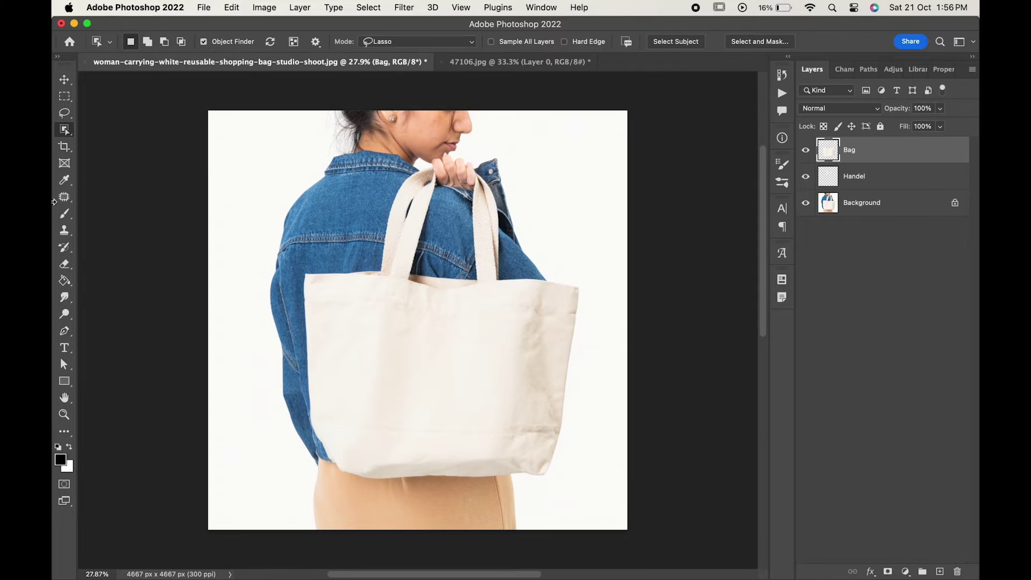
# Draw a white-filled rectangle over the bag and convert it to a smart object
pyautogui.press('u')
pyautogui.moveTo(307, 268)
pyautogui.mouseDown()
pyautogui.moveTo(456, 367)
pyautogui.moveTo(583, 501)
pyautogui.mouseUp()
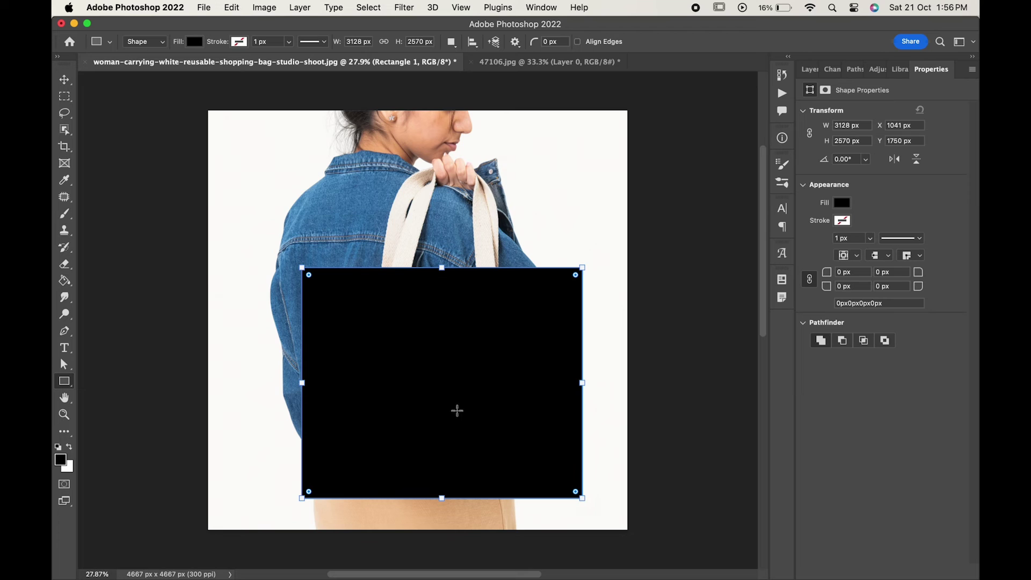
pyautogui.click(194, 40)
pyautogui.click(119, 108)
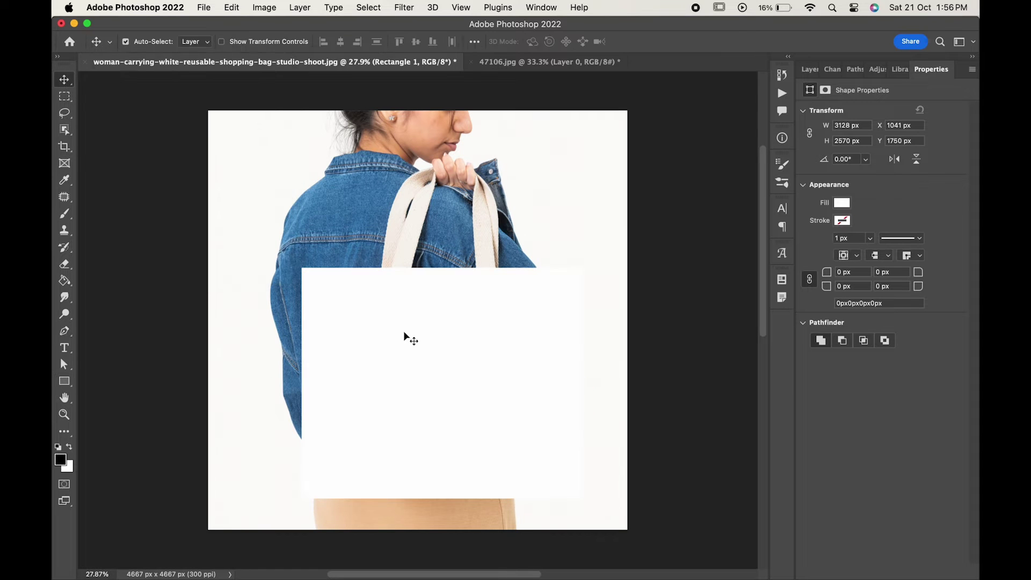
pyautogui.press('v')
pyautogui.moveTo(403, 331); pyautogui.dragTo(465, 294)
pyautogui.click(810, 68)
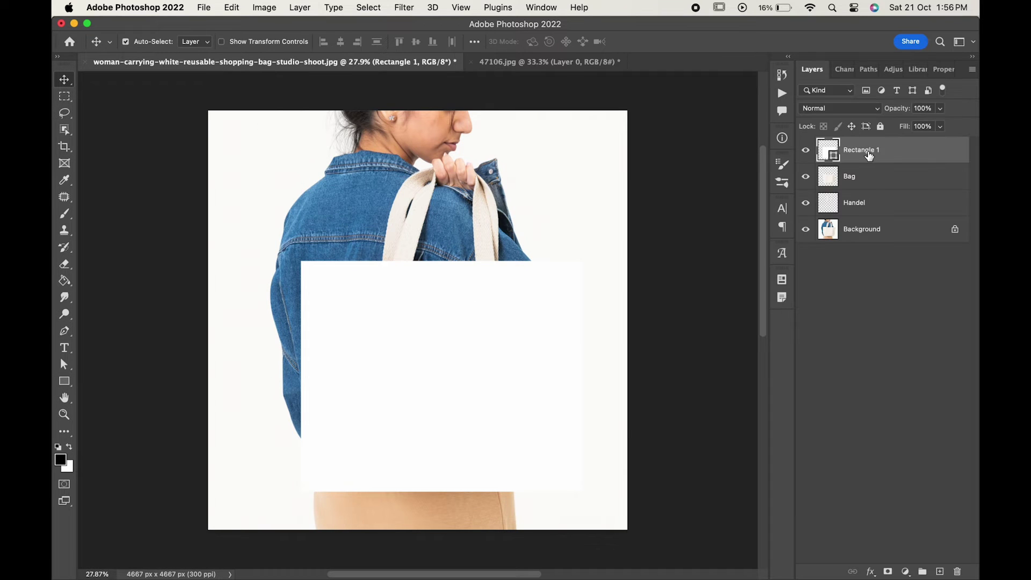
pyautogui.rightClick(868, 156)
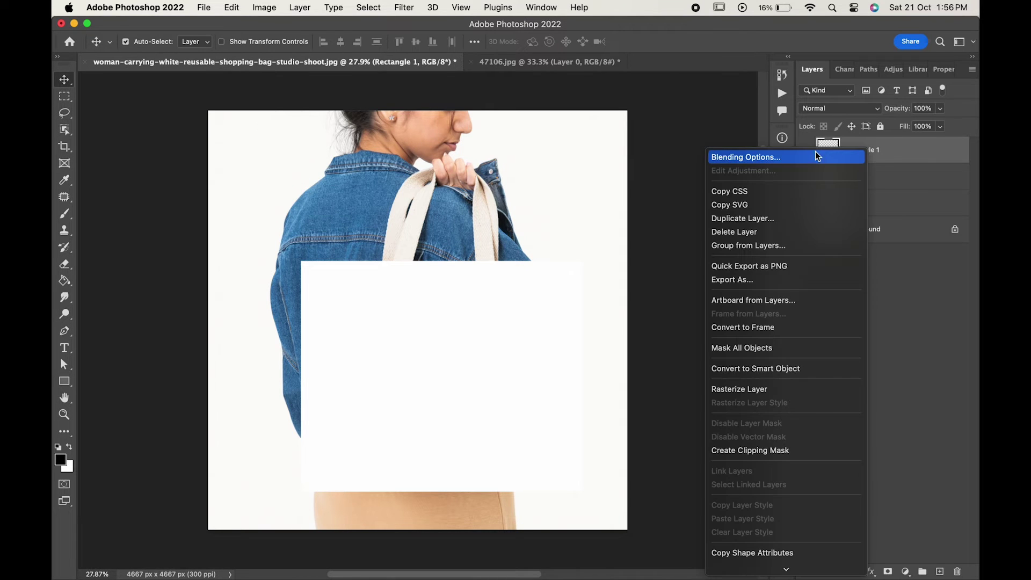
pyautogui.click(771, 369)
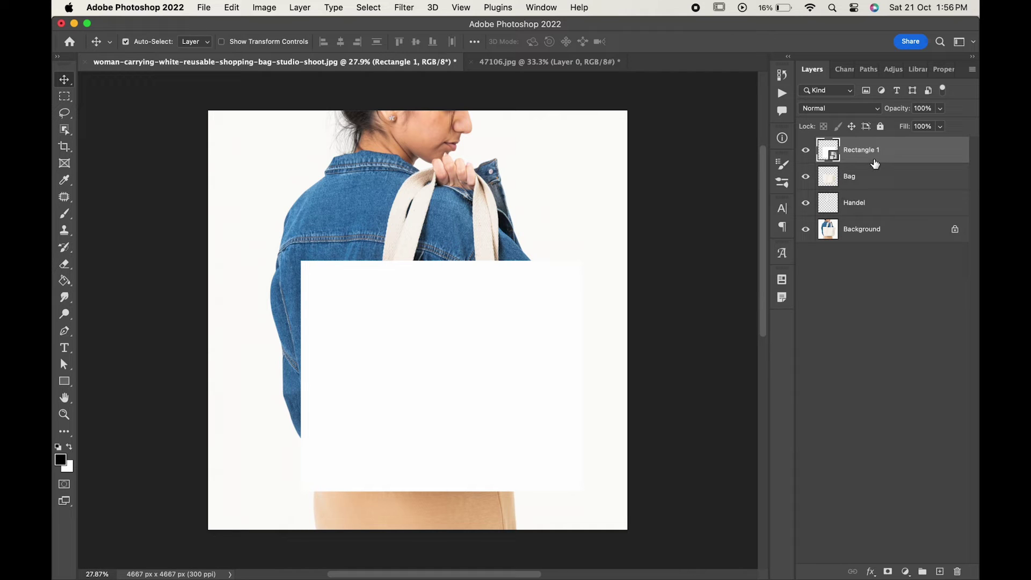
# Mask Rectangle 1 to the bag's outline and move Bag above it in Linear Burn
pyautogui.keyDown('super'); pyautogui.click(827, 179); pyautogui.keyUp('super')
pyautogui.click(888, 572)
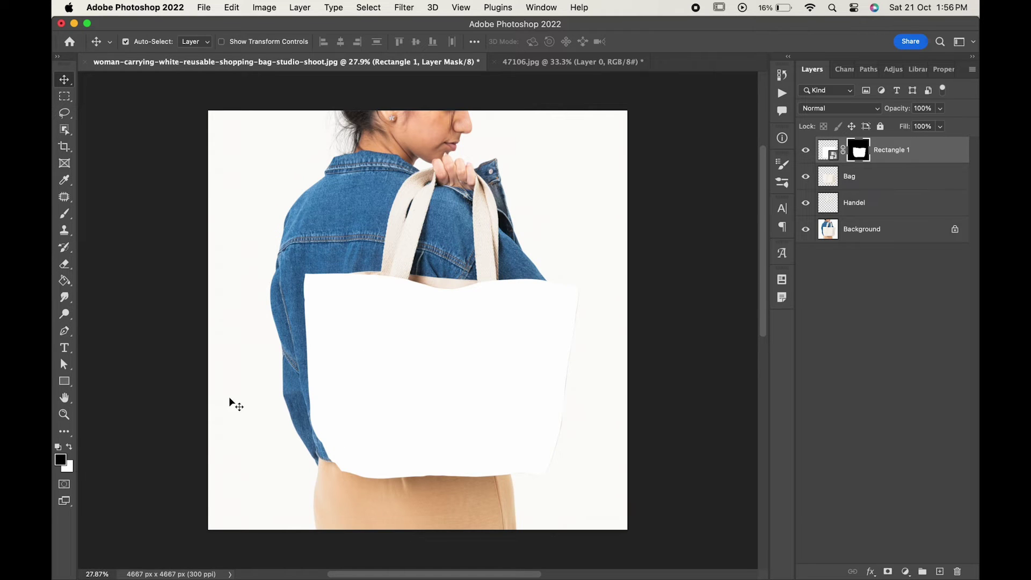
pyautogui.moveTo(882, 180); pyautogui.dragTo(876, 150)
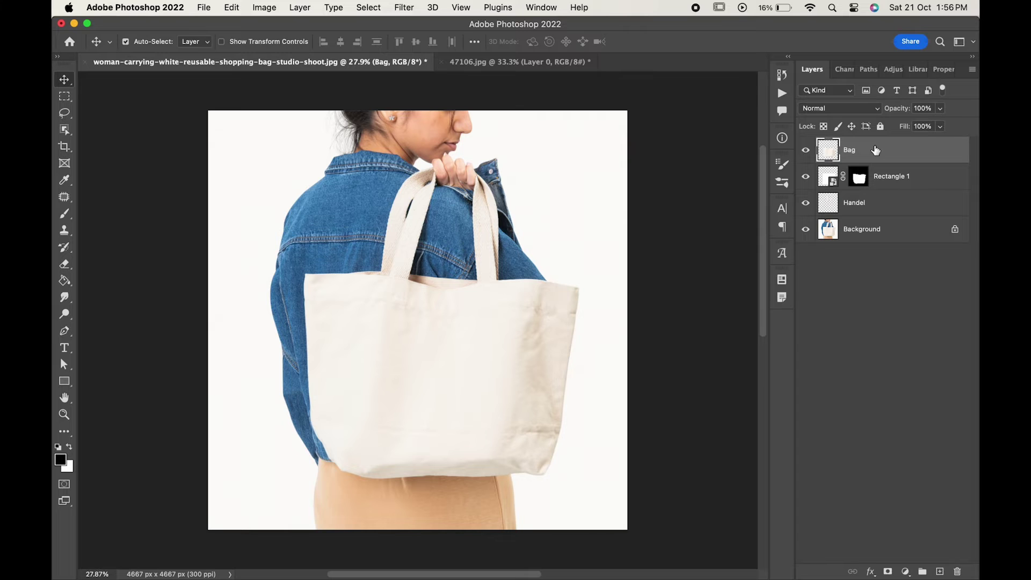
pyautogui.click(844, 110)
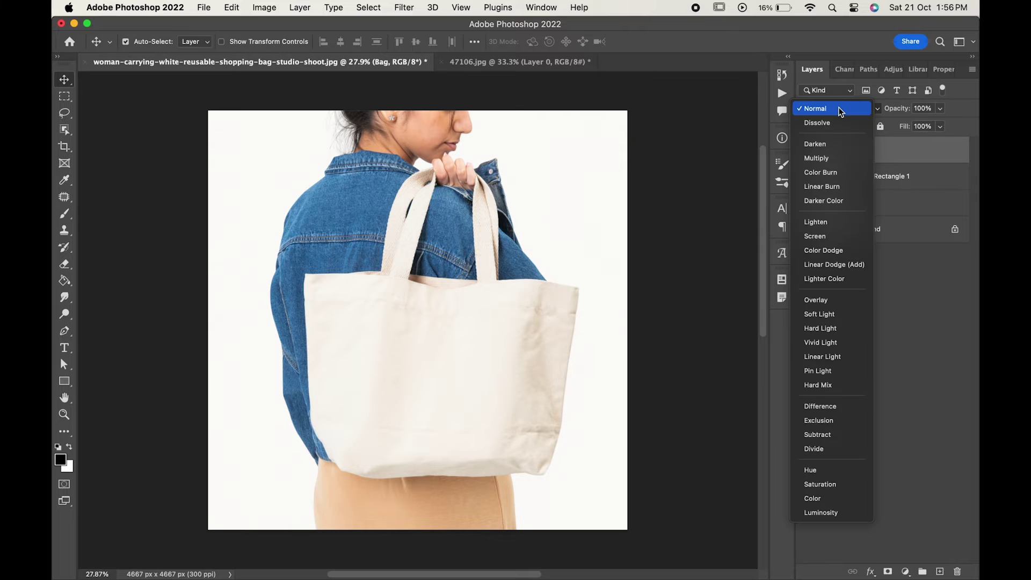
pyautogui.click(822, 191)
# Paste the damask pattern from 47106.jpg into the Rectangle 1 smart object
pyautogui.doubleClick(832, 181)
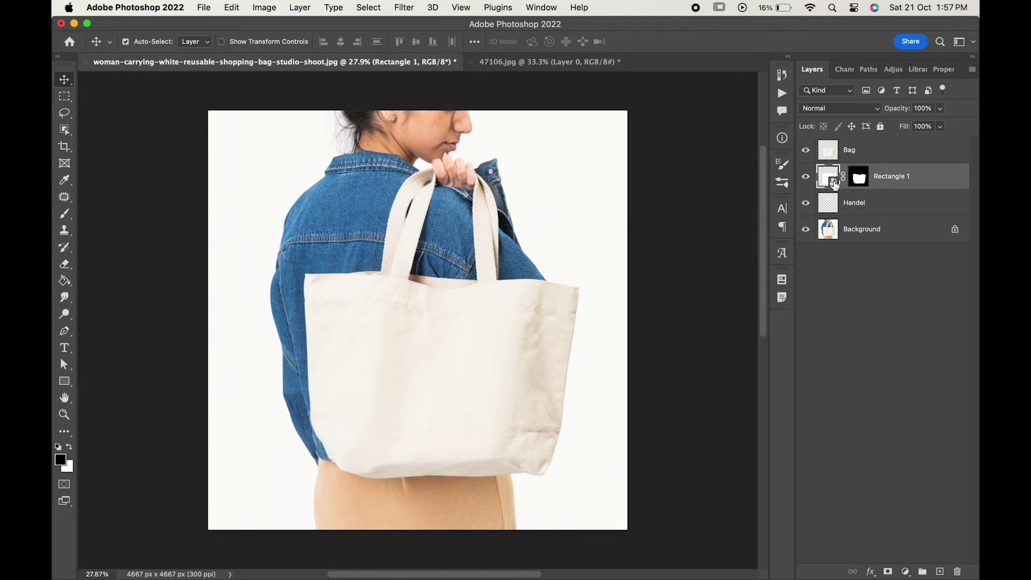
pyautogui.click(471, 63)
pyautogui.click(231, 7)
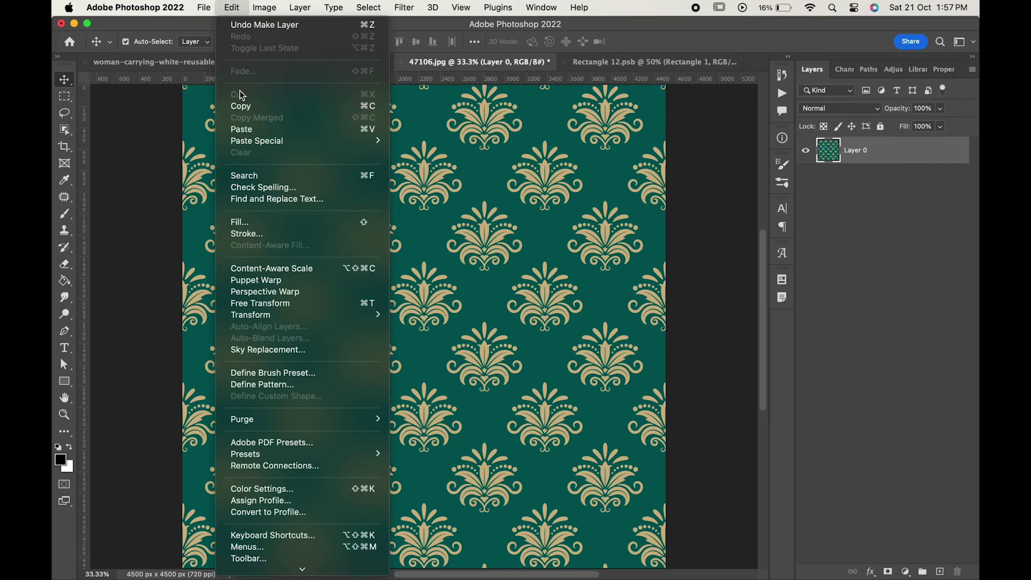
pyautogui.click(653, 61)
pyautogui.click(232, 9)
pyautogui.click(241, 130)
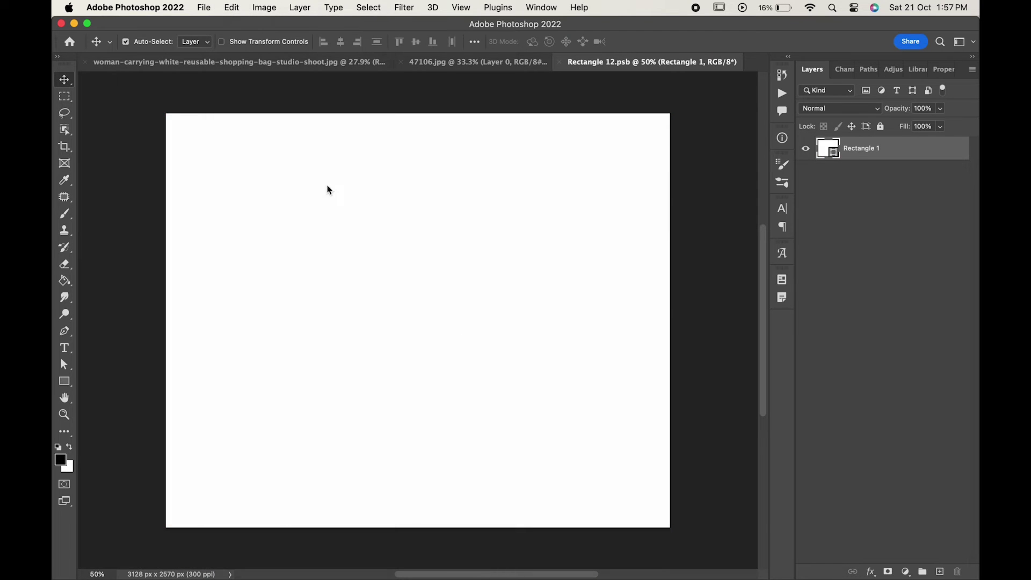
# Scale the pattern to cover the smart object canvas, save, and return to the mockup
pyautogui.press('cmd+t')
pyautogui.press('cmd+0')
pyautogui.moveTo(633, 559); pyautogui.dragTo(564, 425)
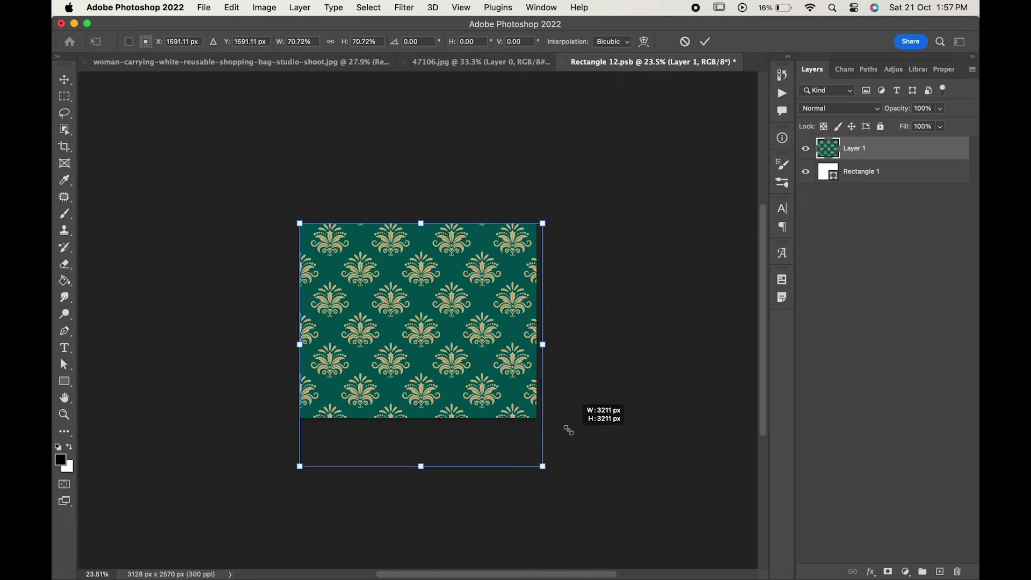
pyautogui.moveTo(524, 396); pyautogui.dragTo(523, 365)
pyautogui.press('Return')
pyautogui.click(204, 8)
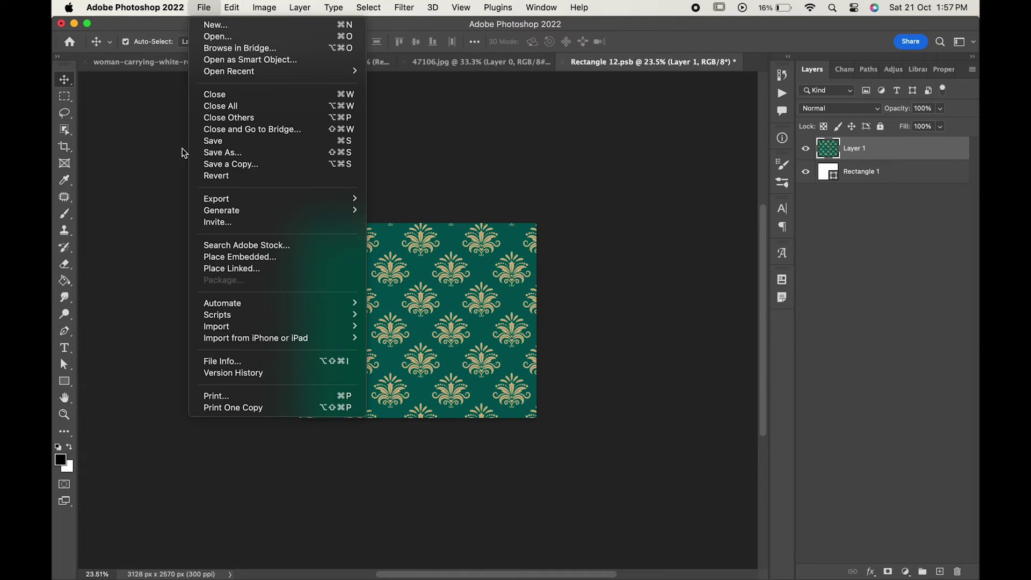
pyautogui.click(198, 141)
pyautogui.click(279, 63)
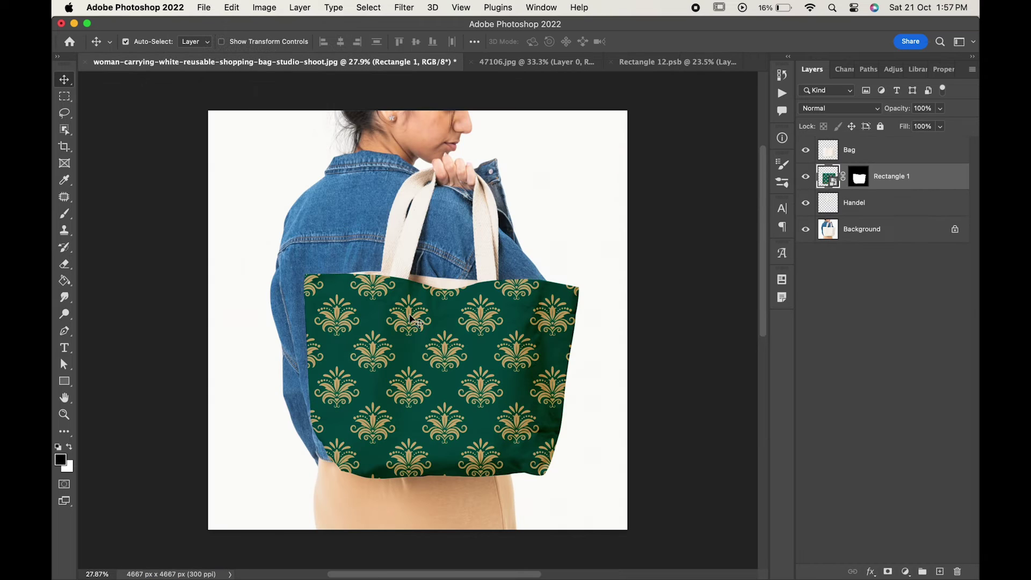
# Duplicate the Bag layer and set the Bag copy blend mode to Multiply
pyautogui.click(889, 156)
pyautogui.press('super+j')
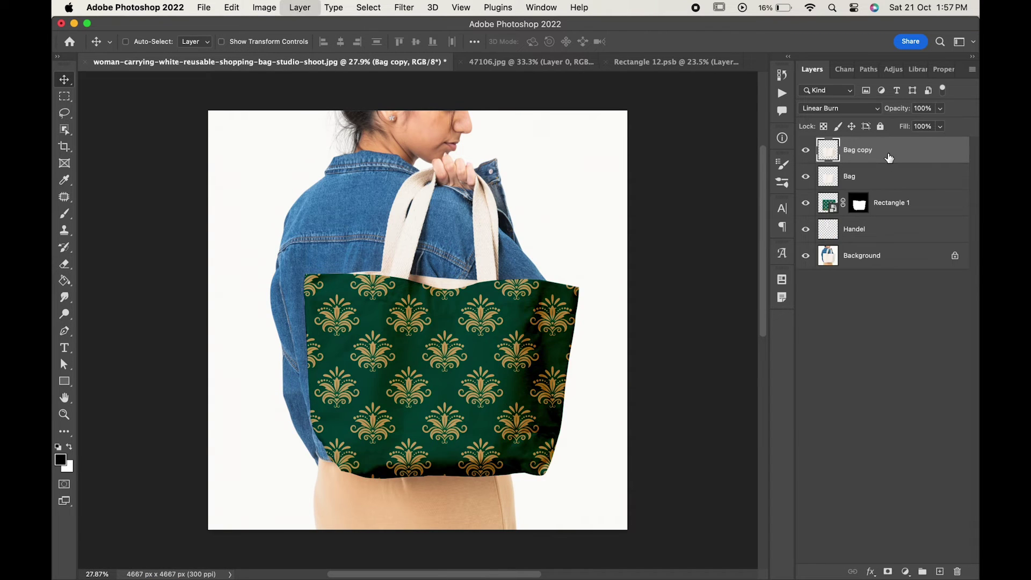
pyautogui.click(836, 111)
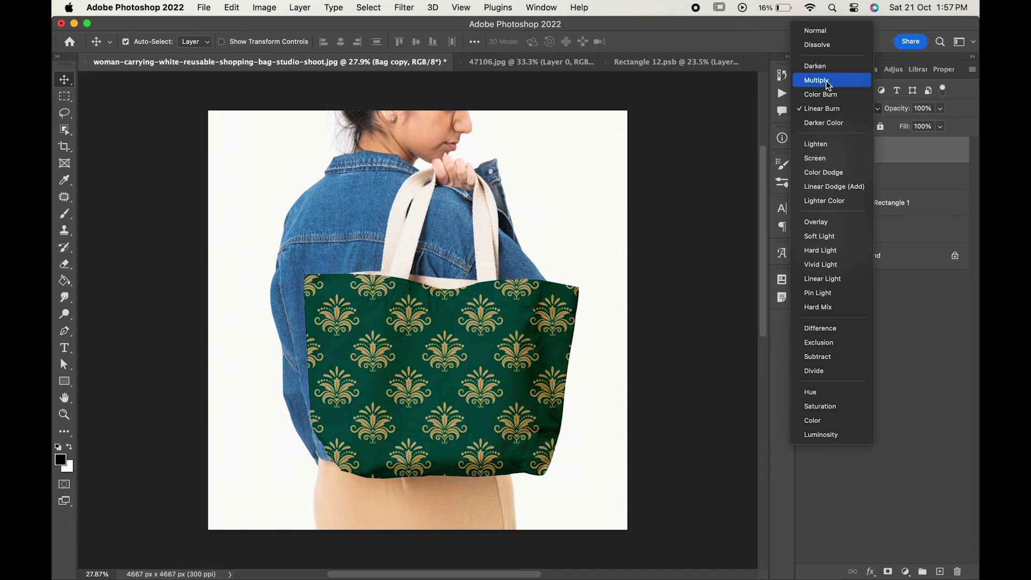
pyautogui.click(830, 80)
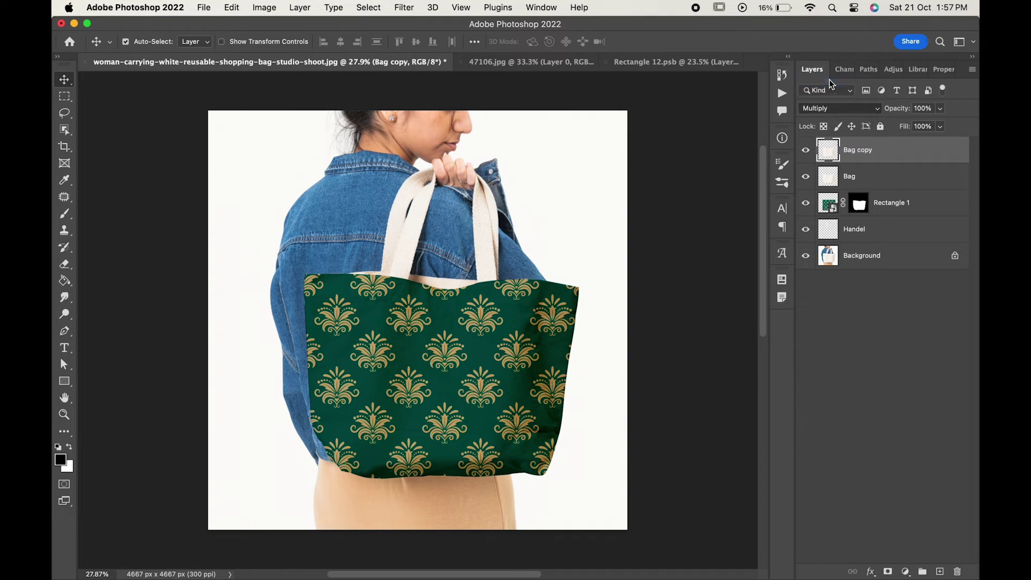
pyautogui.click(932, 212)
# In Rectangle 1's Blending Options, drag the Underlying Layer white slider left
pyautogui.rightClick(933, 211)
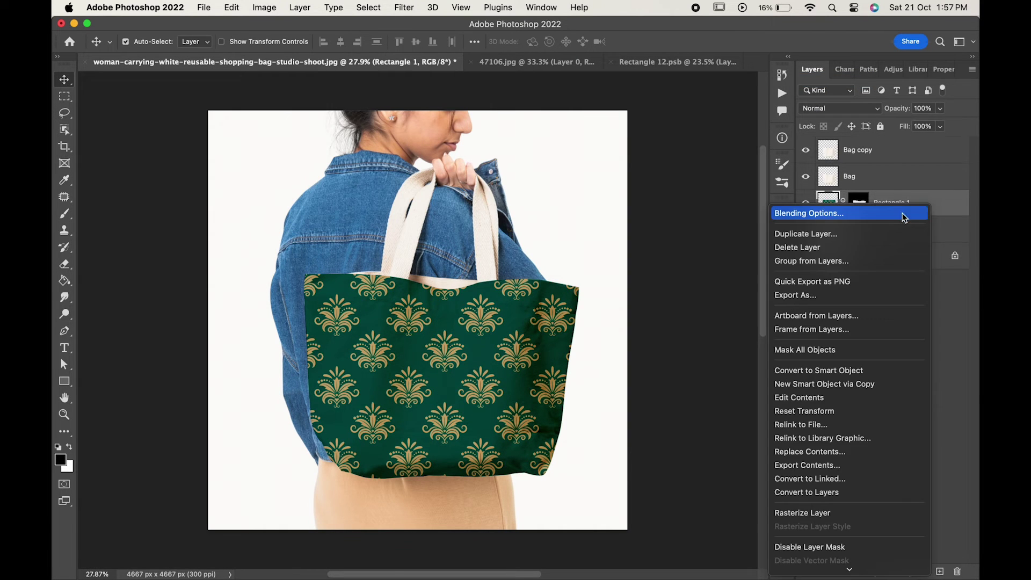
pyautogui.click(903, 213)
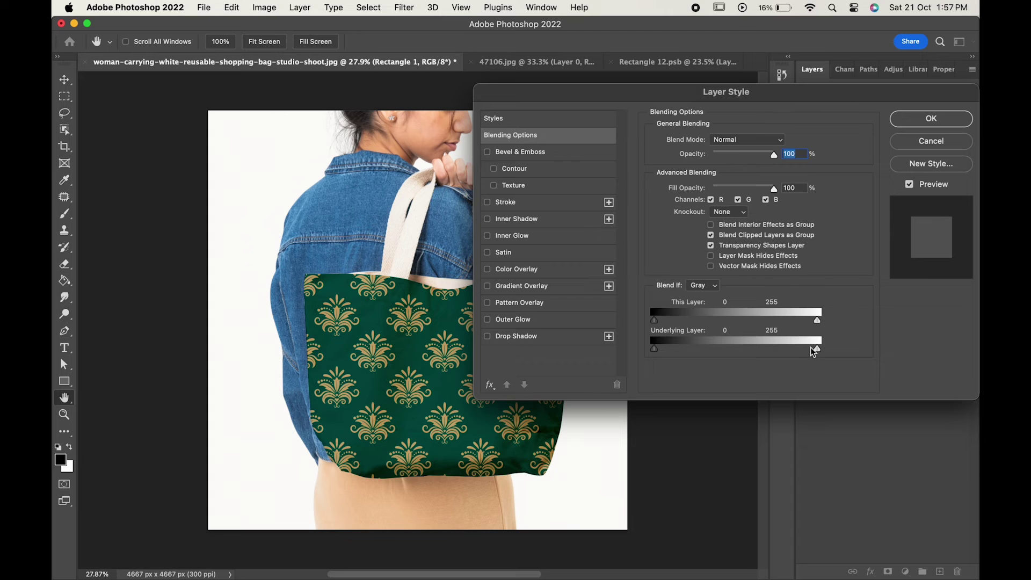
pyautogui.moveTo(814, 352)
pyautogui.mouseDown()
pyautogui.moveTo(797, 351)
pyautogui.moveTo(810, 351)
pyautogui.mouseUp()
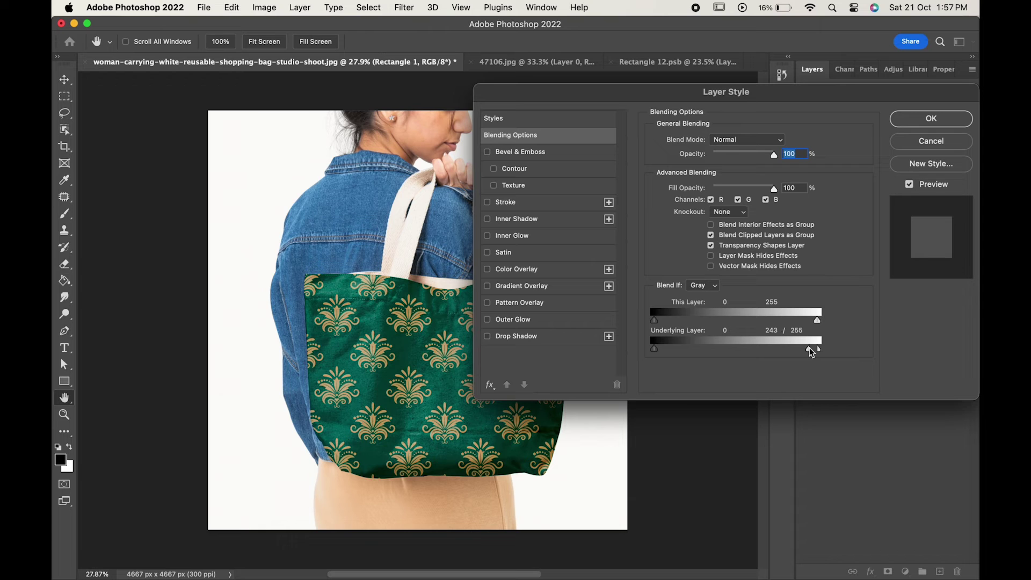
pyautogui.click(931, 119)
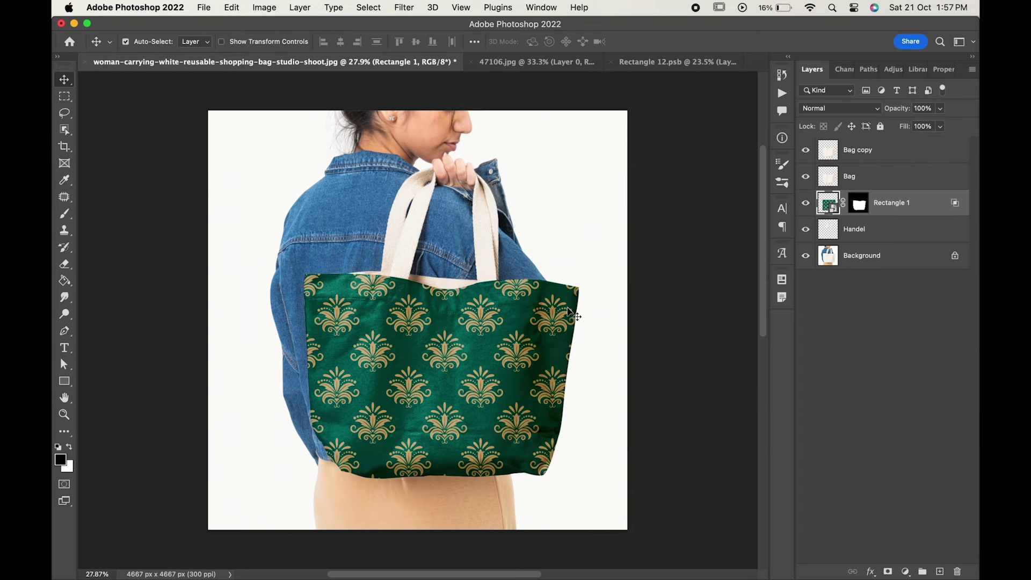
pyautogui.scroll(-2, 566, 306)
pyautogui.scroll(3, 567, 306)
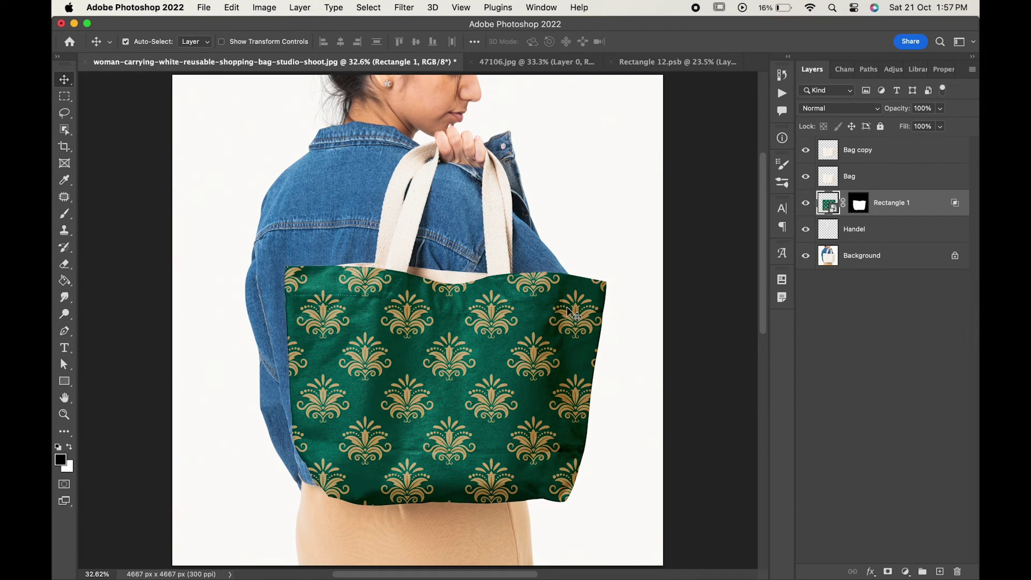
# Copy the damask pattern from Rectangle 12.psb and paste it above Handel in the mockup
pyautogui.click(855, 233)
pyautogui.hotkey('ctrl', 'shift', 'Tab')
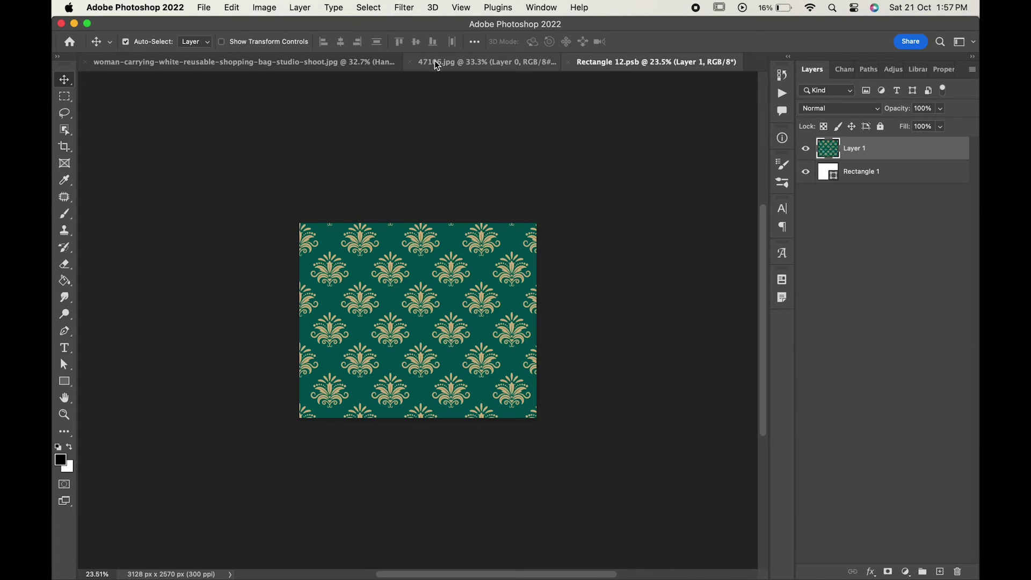
pyautogui.click(435, 60)
pyautogui.click(232, 7)
pyautogui.click(240, 105)
pyautogui.click(241, 61)
pyautogui.click(231, 7)
pyautogui.click(234, 130)
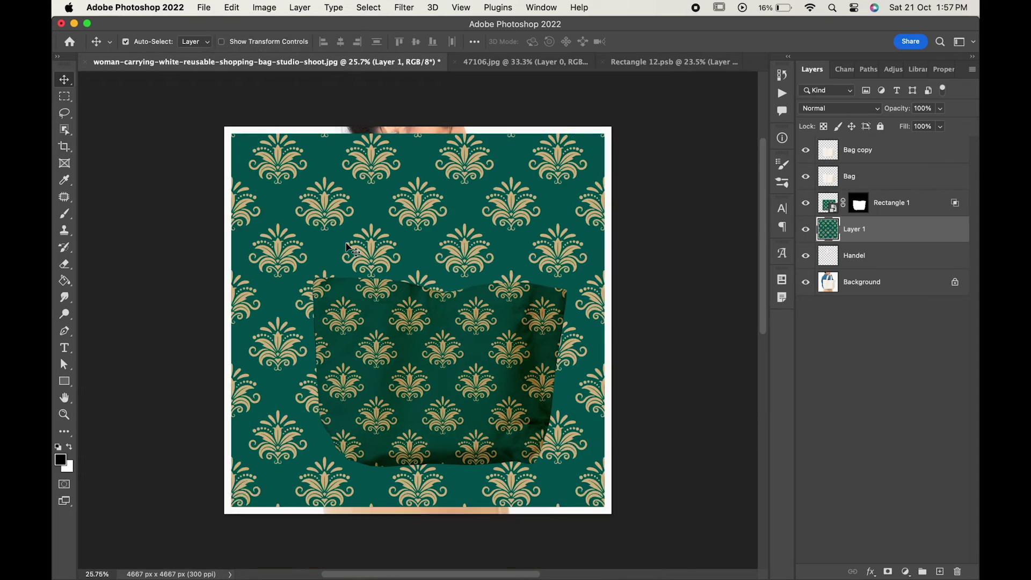
pyautogui.moveTo(577, 473); pyautogui.dragTo(318, 253)
pyautogui.scroll(2, 300, 308)
pyautogui.scroll(2, 299, 308)
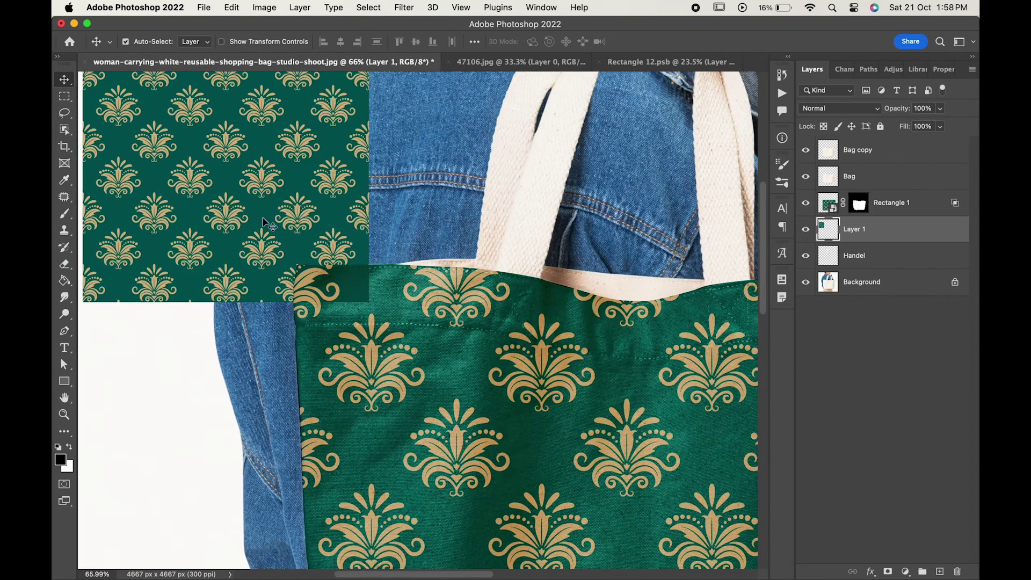
# Add a teal #005957 Solid Color fill sampled from the pattern, clipped to Handel
pyautogui.click(869, 259)
pyautogui.click(902, 570)
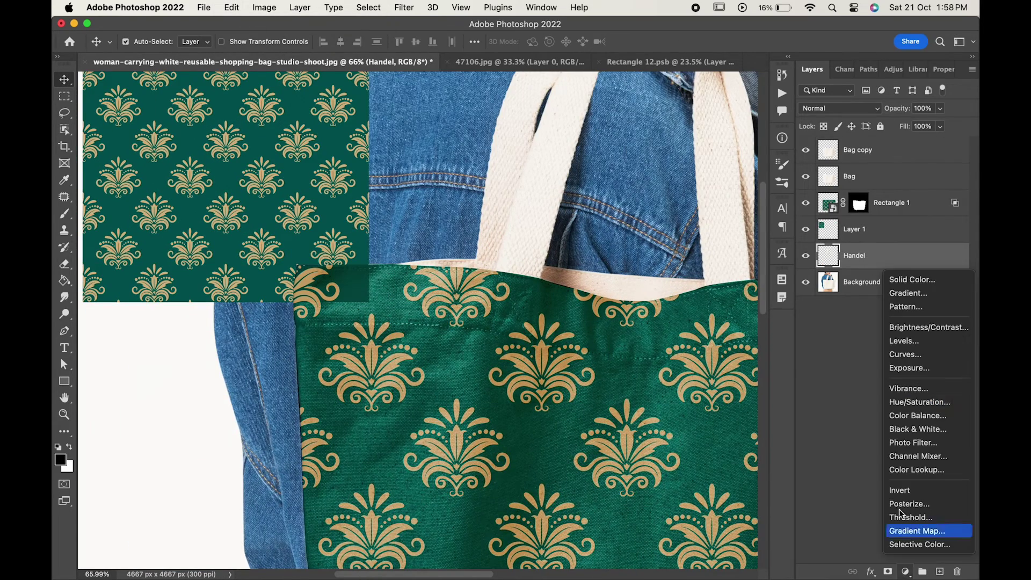
pyautogui.click(897, 279)
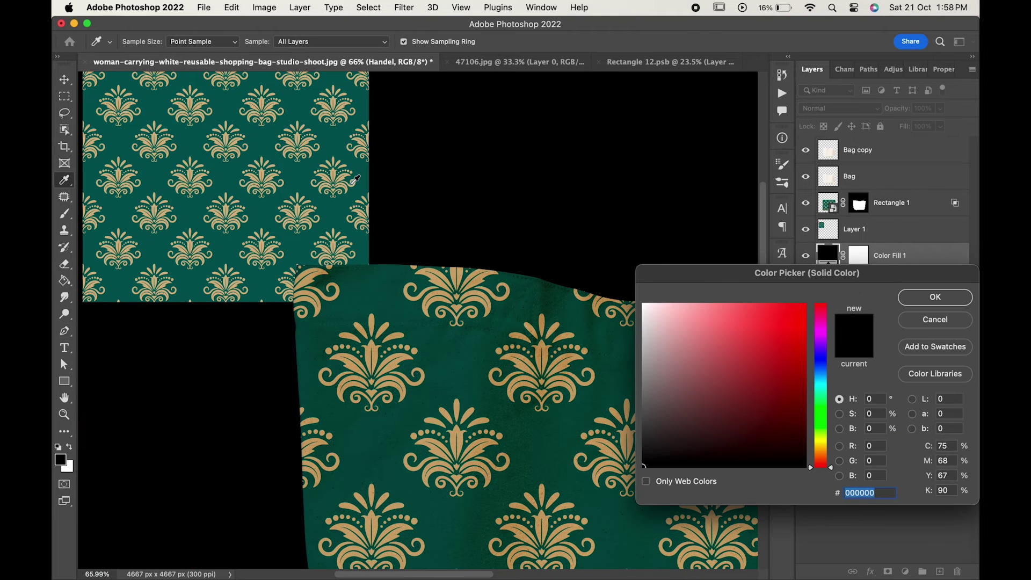
pyautogui.click(327, 213)
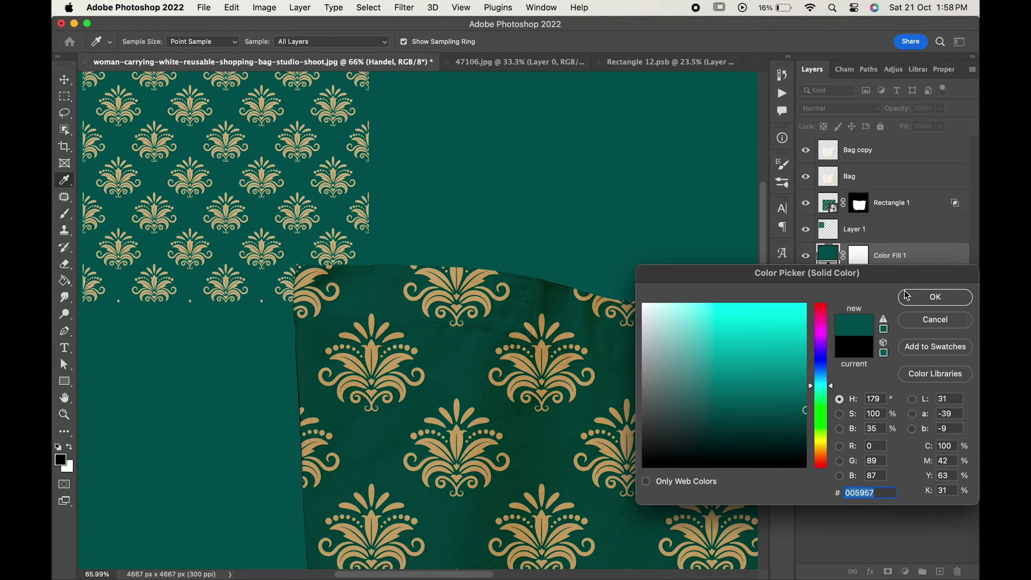
pyautogui.click(934, 297)
pyautogui.click(805, 228)
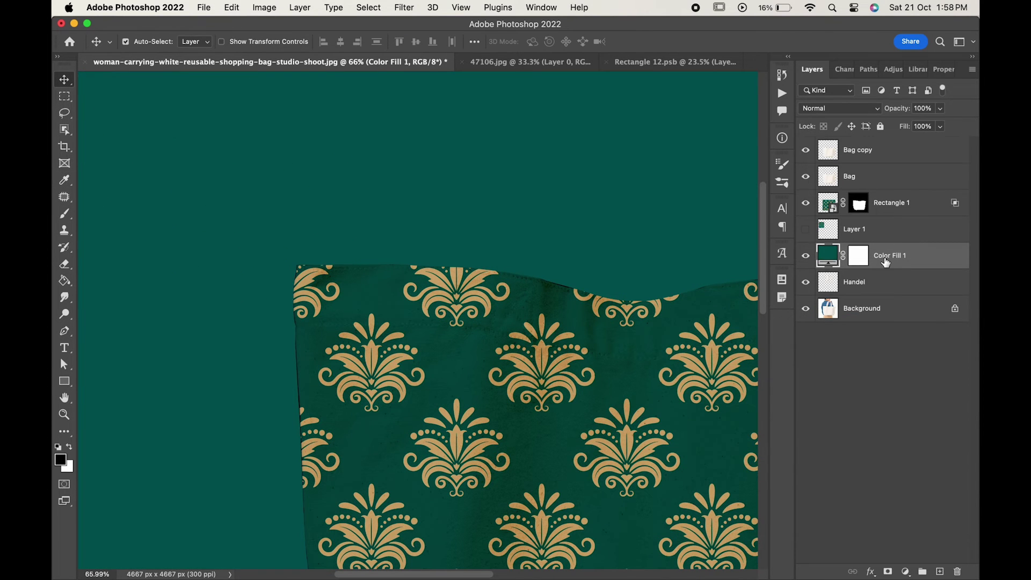
pyautogui.rightClick(886, 258)
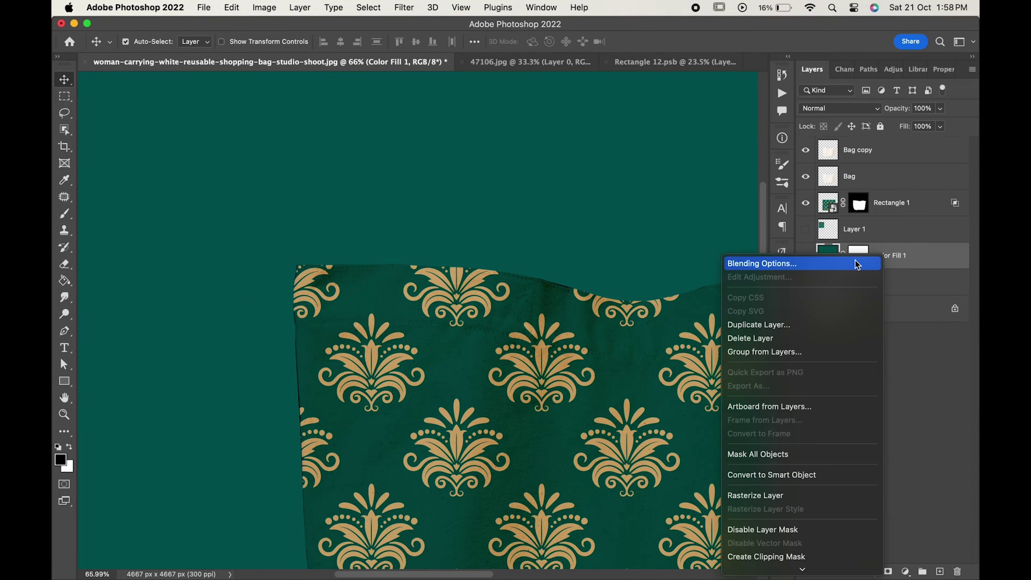
pyautogui.click(808, 562)
pyautogui.scroll(-5, 490, 373)
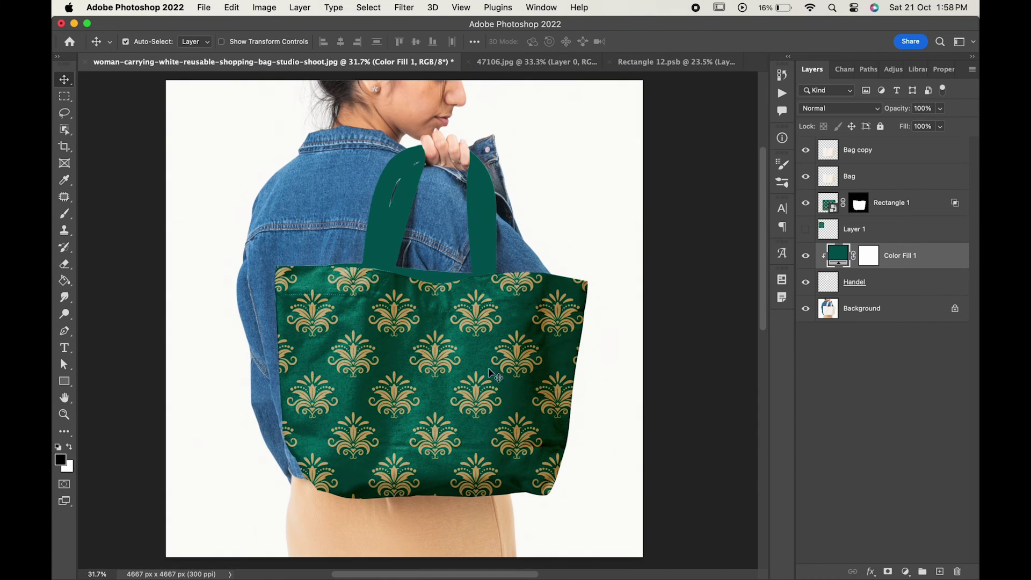
# Set Color Fill 1 to Linear Burn and drag its Underlying Layer white slider left
pyautogui.click(833, 110)
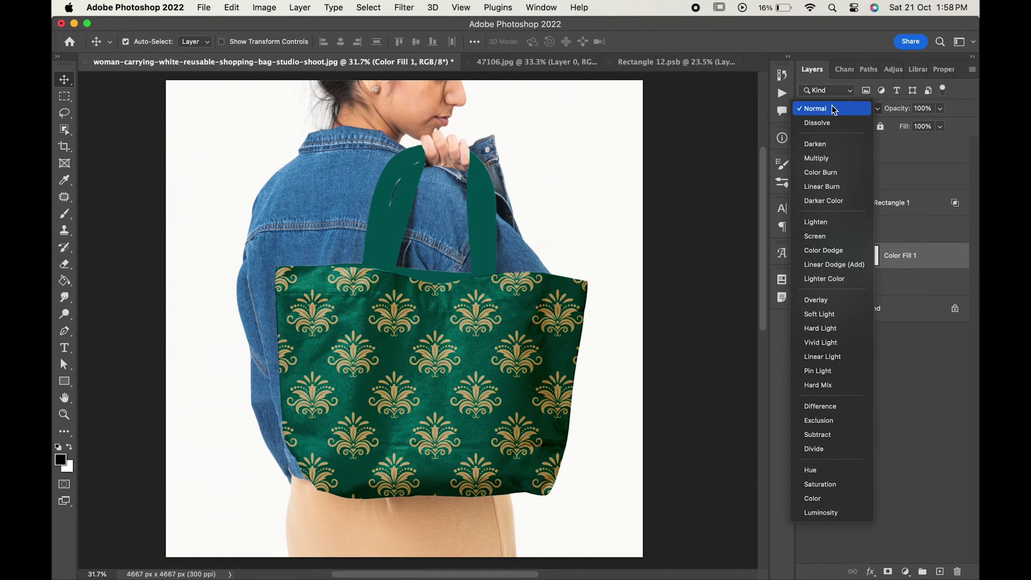
pyautogui.click(822, 188)
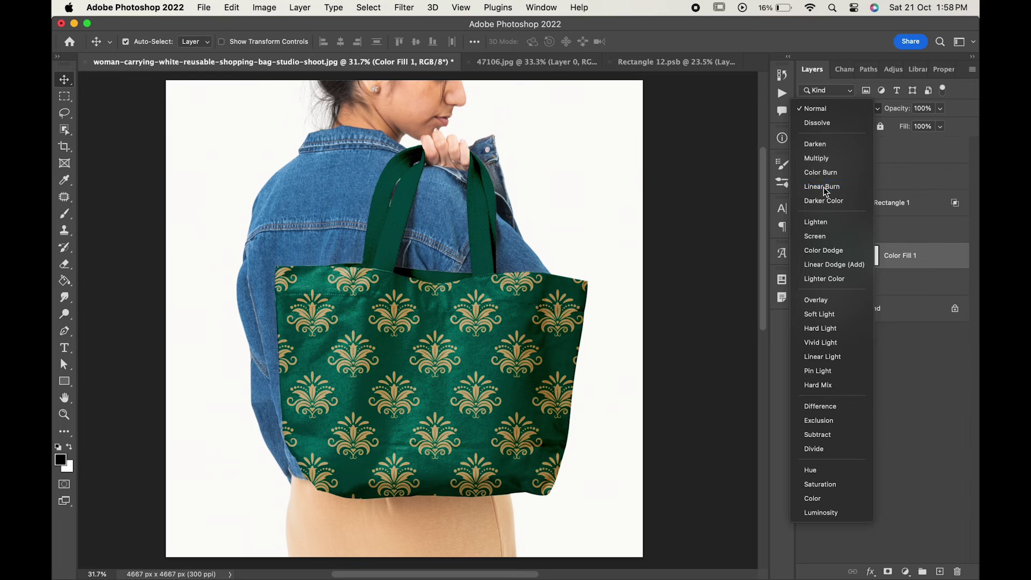
pyautogui.rightClick(905, 265)
pyautogui.click(901, 266)
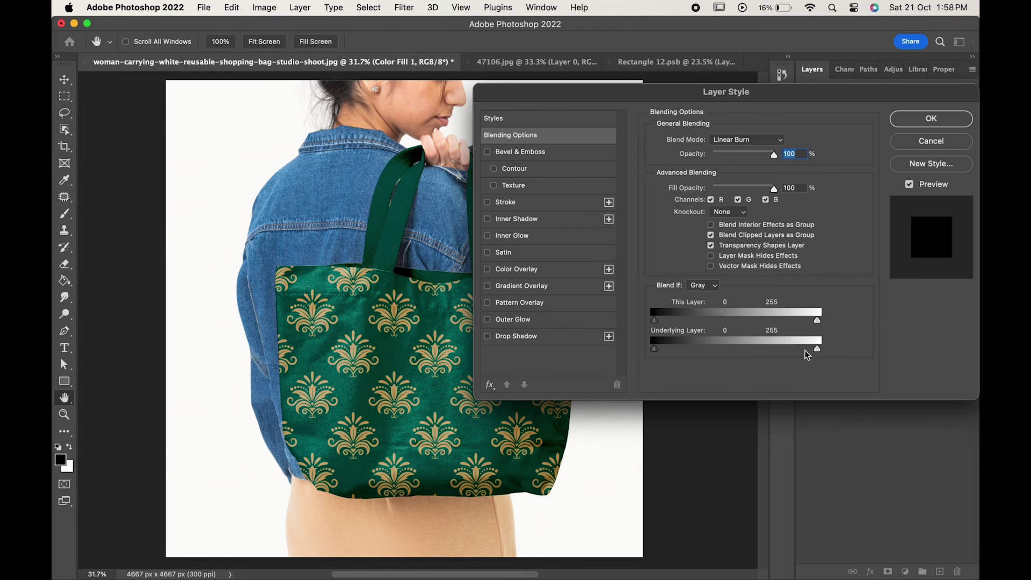
pyautogui.moveTo(815, 351)
pyautogui.mouseDown()
pyautogui.moveTo(792, 351)
pyautogui.moveTo(808, 352)
pyautogui.mouseUp()
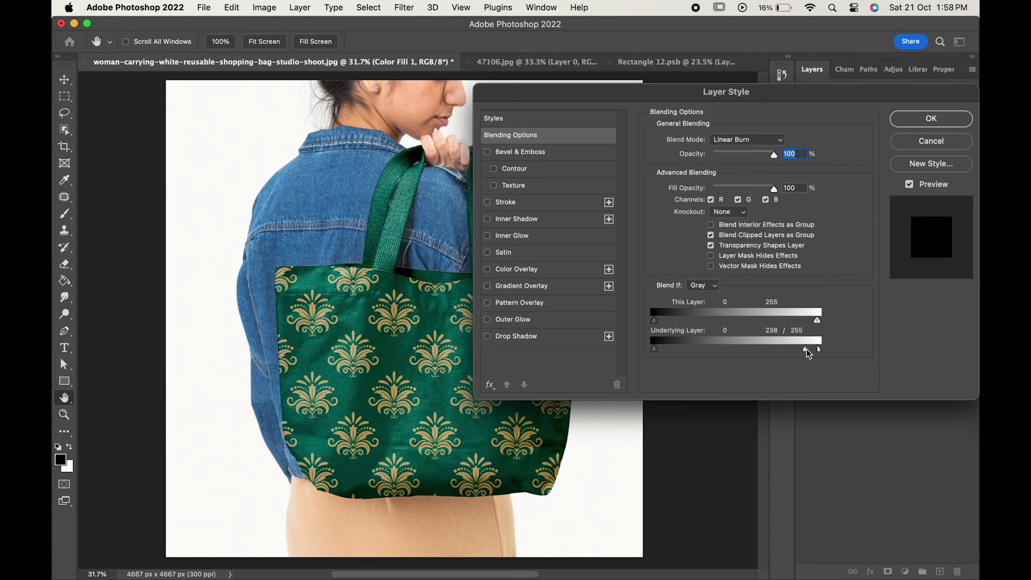
pyautogui.click(926, 119)
pyautogui.keyDown('alt'); pyautogui.scroll(-2, 675, 357); pyautogui.keyUp('alt')
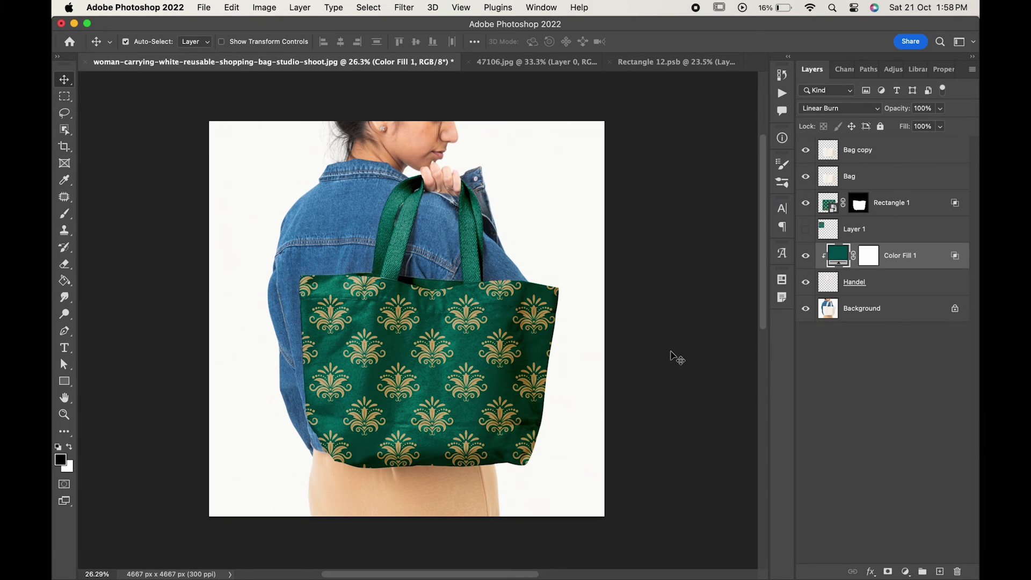
# Set Color Fill 1 to Multiply, then toggle the mockup layers to compare with the plain tote
pyautogui.click(868, 109)
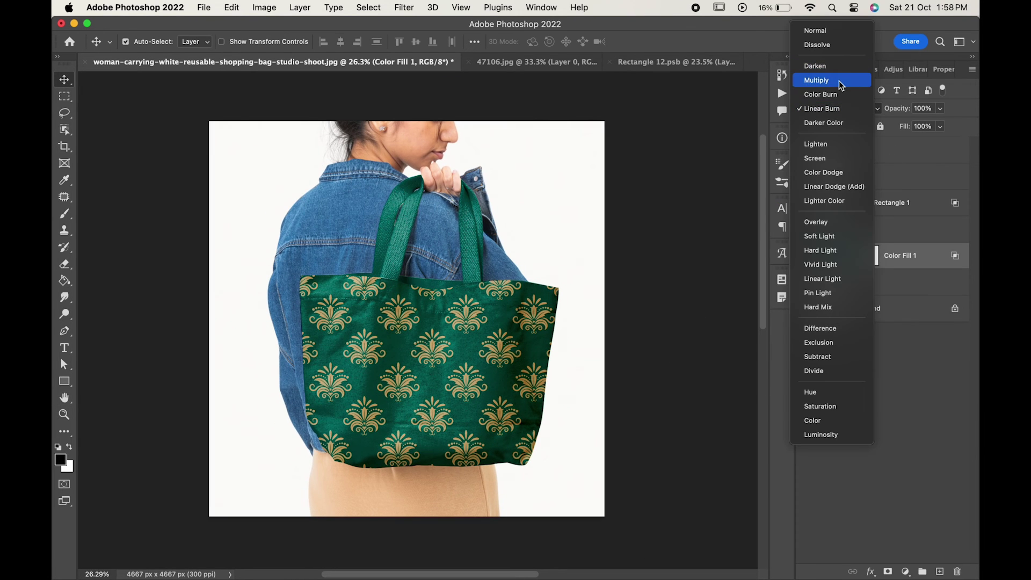
pyautogui.click(839, 81)
pyautogui.keyDown('alt'); pyautogui.scroll(-1, 617, 271); pyautogui.keyUp('alt')
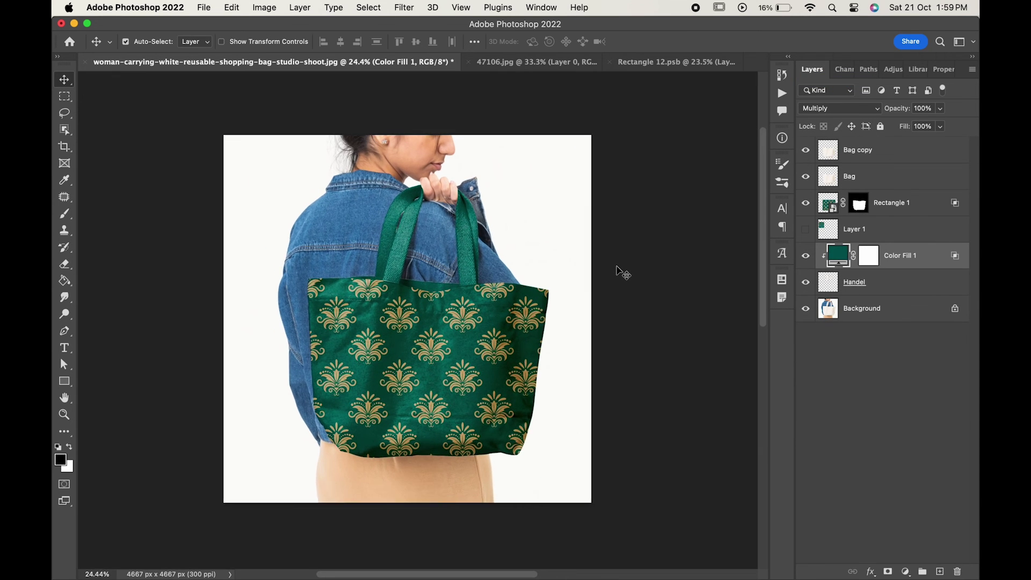
pyautogui.keyDown('alt'); pyautogui.scroll(2, 617, 272); pyautogui.keyUp('alt')
pyautogui.keyDown('alt'); pyautogui.scroll(2, 617, 272); pyautogui.keyUp('alt')
pyautogui.keyDown('alt'); pyautogui.scroll(1, 617, 272); pyautogui.keyUp('alt')
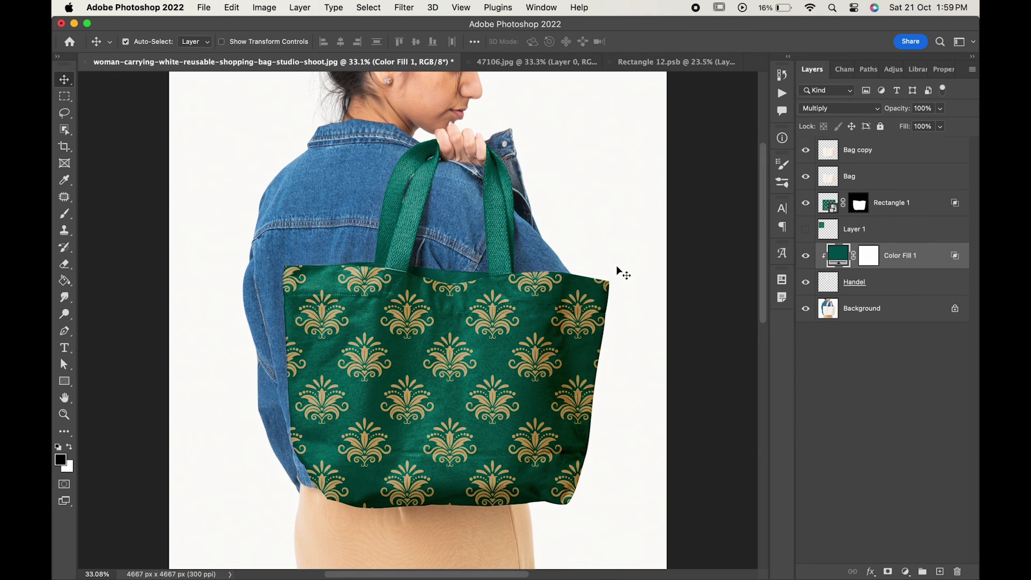
pyautogui.keyDown('alt'); pyautogui.scroll(-2, 616, 268); pyautogui.keyUp('alt')
pyautogui.keyDown('alt'); pyautogui.scroll(-1, 621, 277); pyautogui.keyUp('alt')
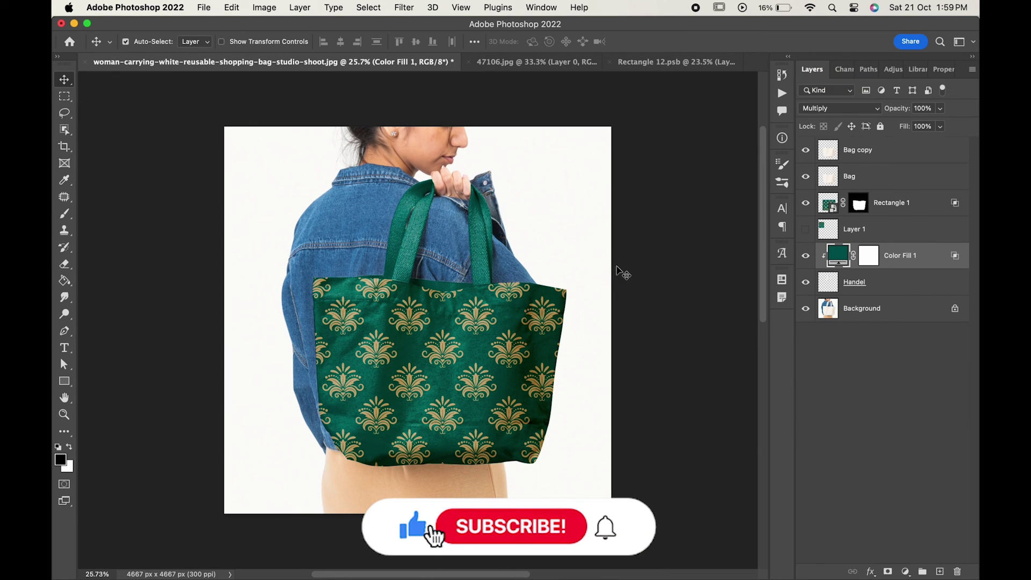
pyautogui.keyDown('alt'); pyautogui.click(806, 308); pyautogui.keyUp('alt')
pyautogui.keyDown('alt'); pyautogui.click(806, 309); pyautogui.keyUp('alt')
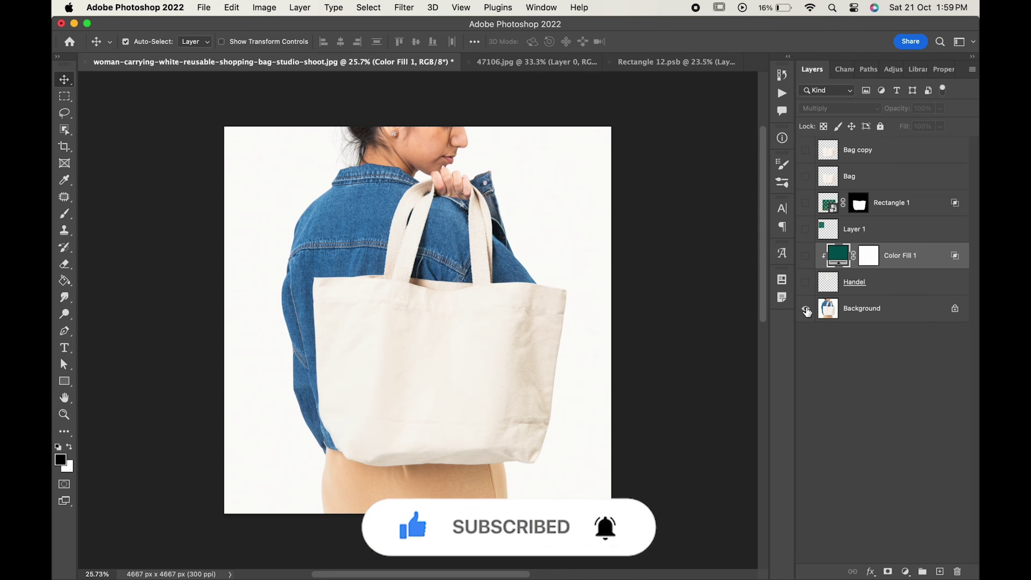